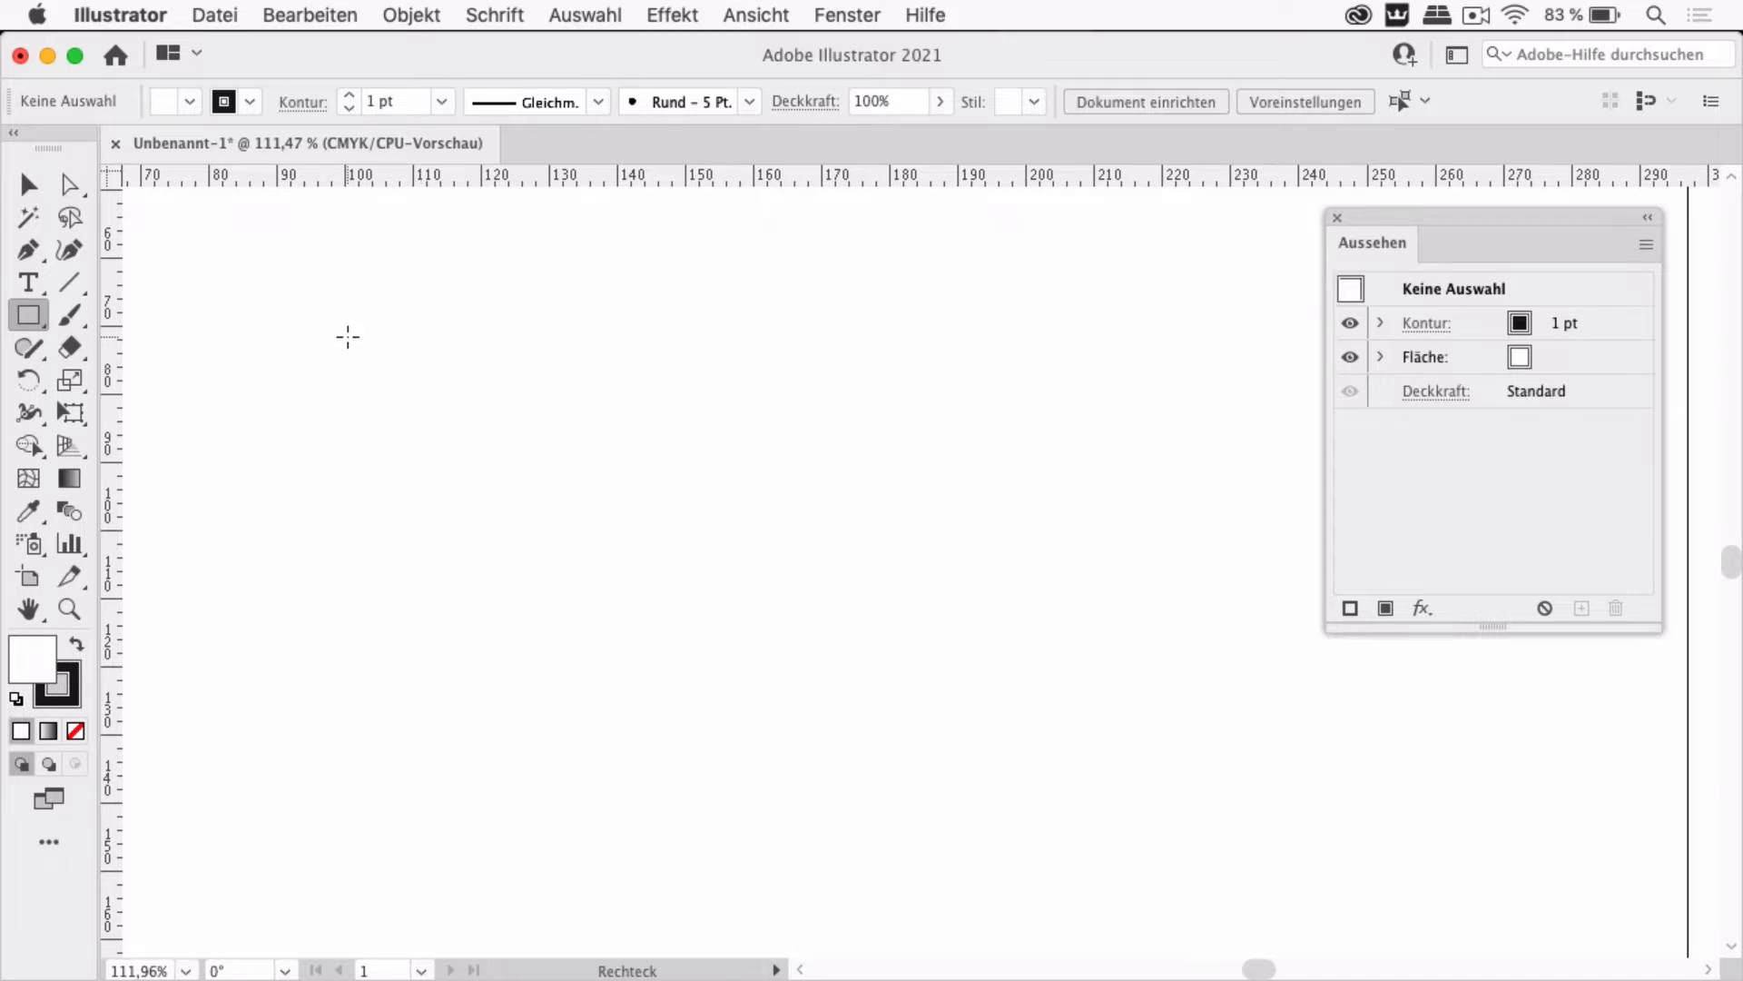
Start drawing a five-pointed star about 43 mm wide with the Star tool on the blank artboard
left_click(29, 315)
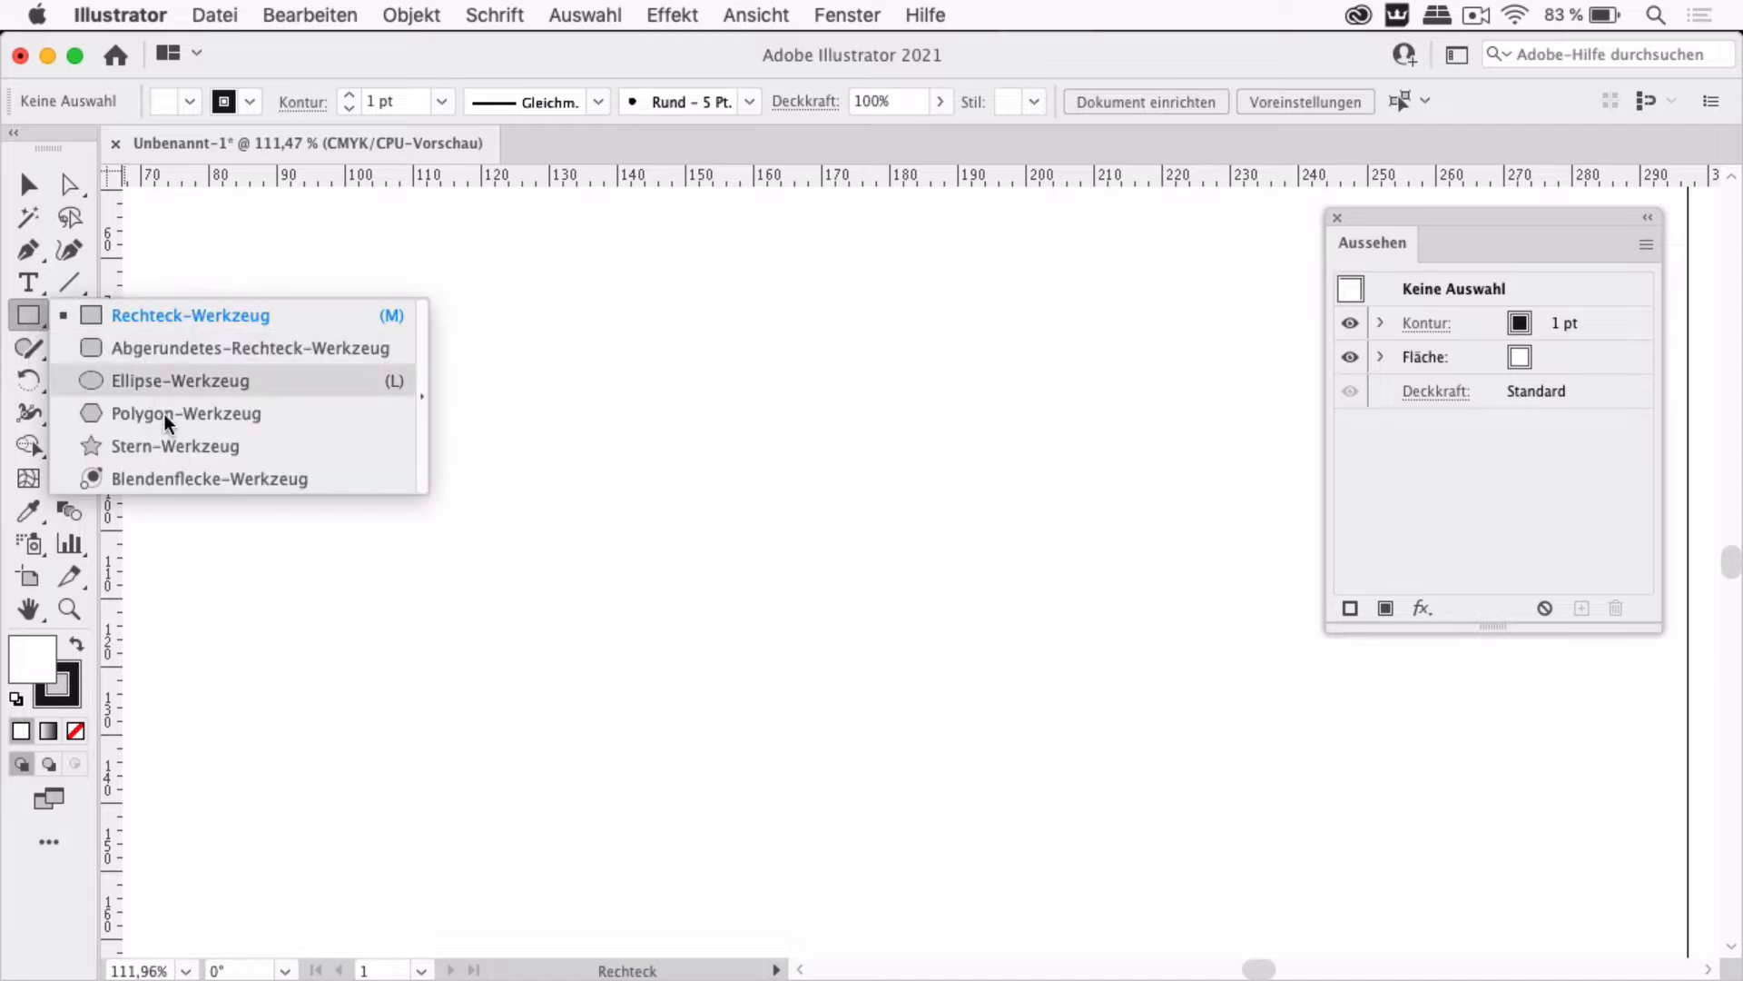
left_click(165, 445)
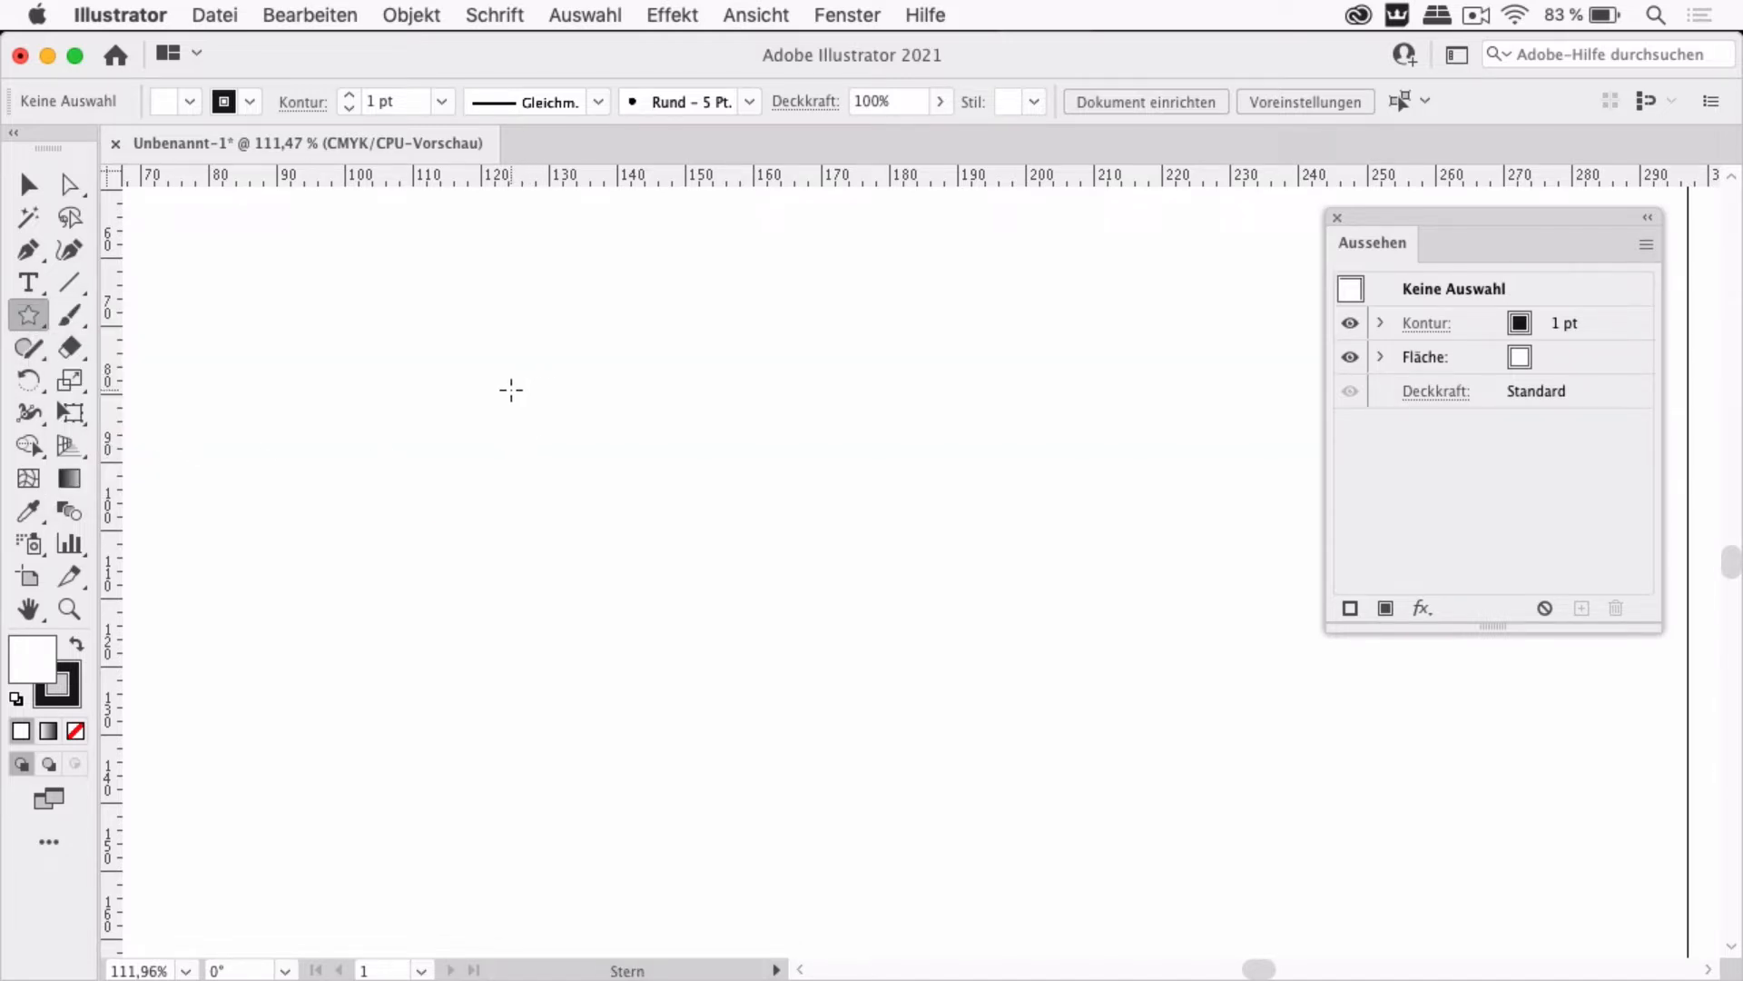
left_click_drag(506, 373, 598, 496)
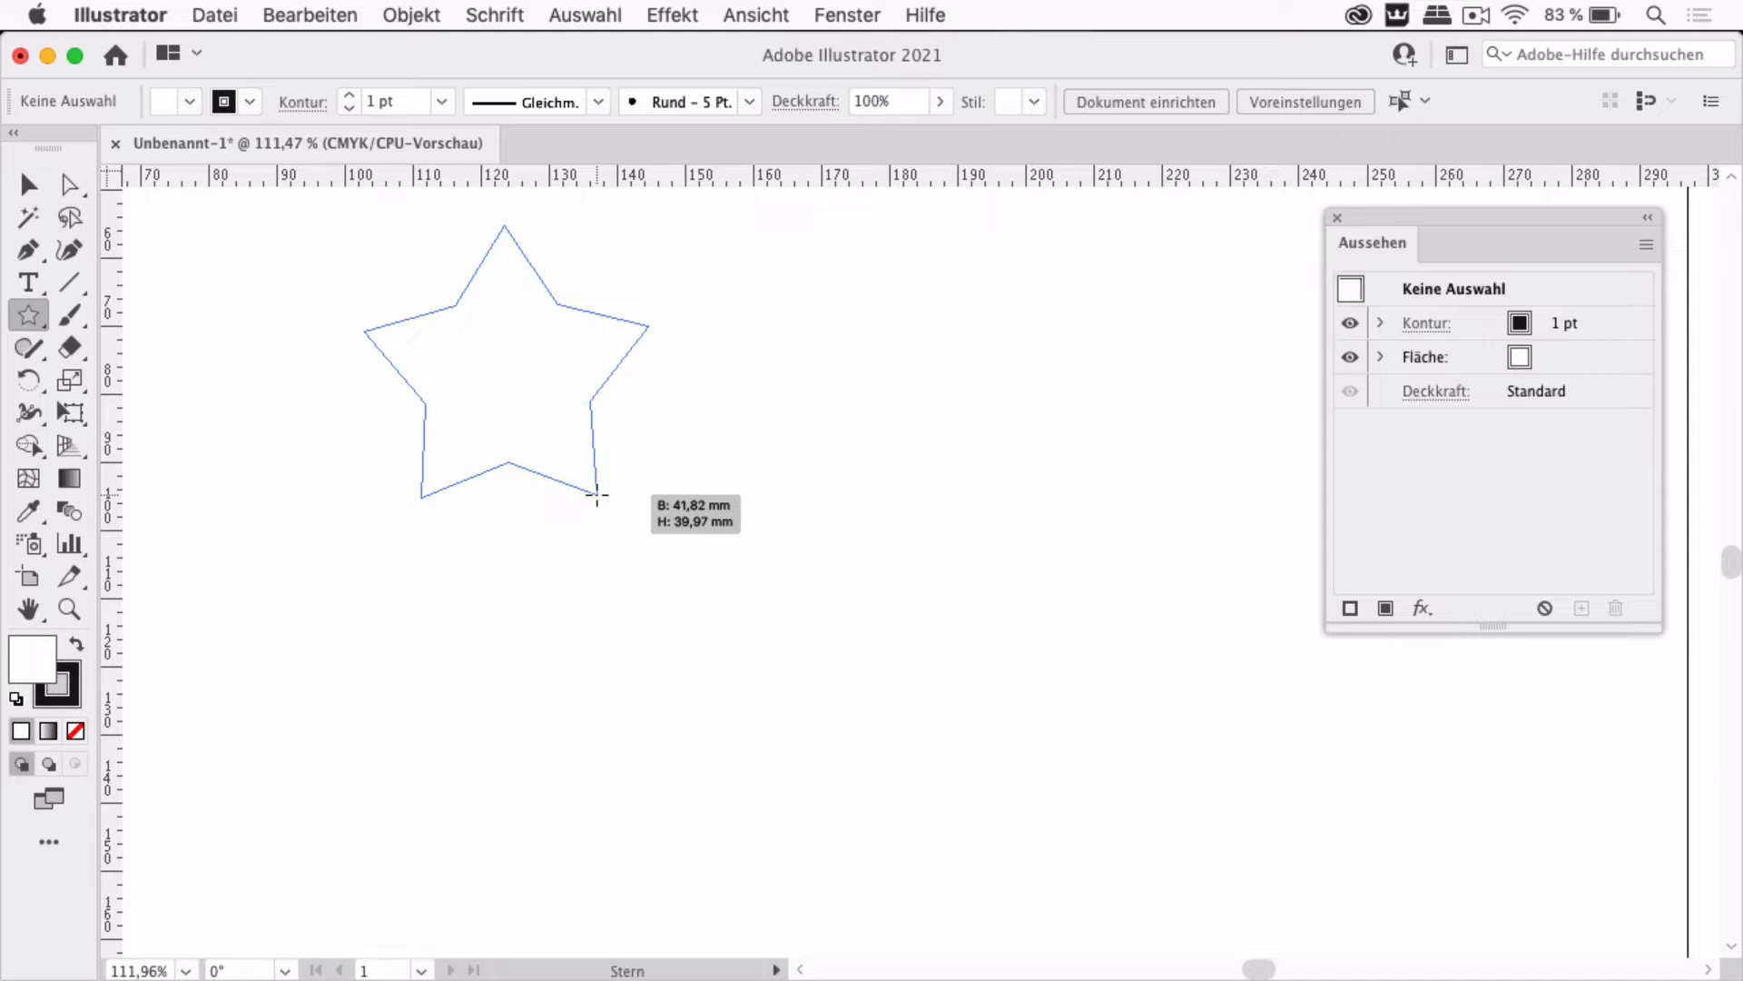
mouse_move(598, 495)
left_mouse_down()
mouse_move(628, 459)
mouse_move(449, 501)
mouse_move(606, 479)
mouse_move(602, 463)
mouse_move(611, 505)
mouse_move(581, 479)
mouse_move(593, 501)
left_mouse_up()
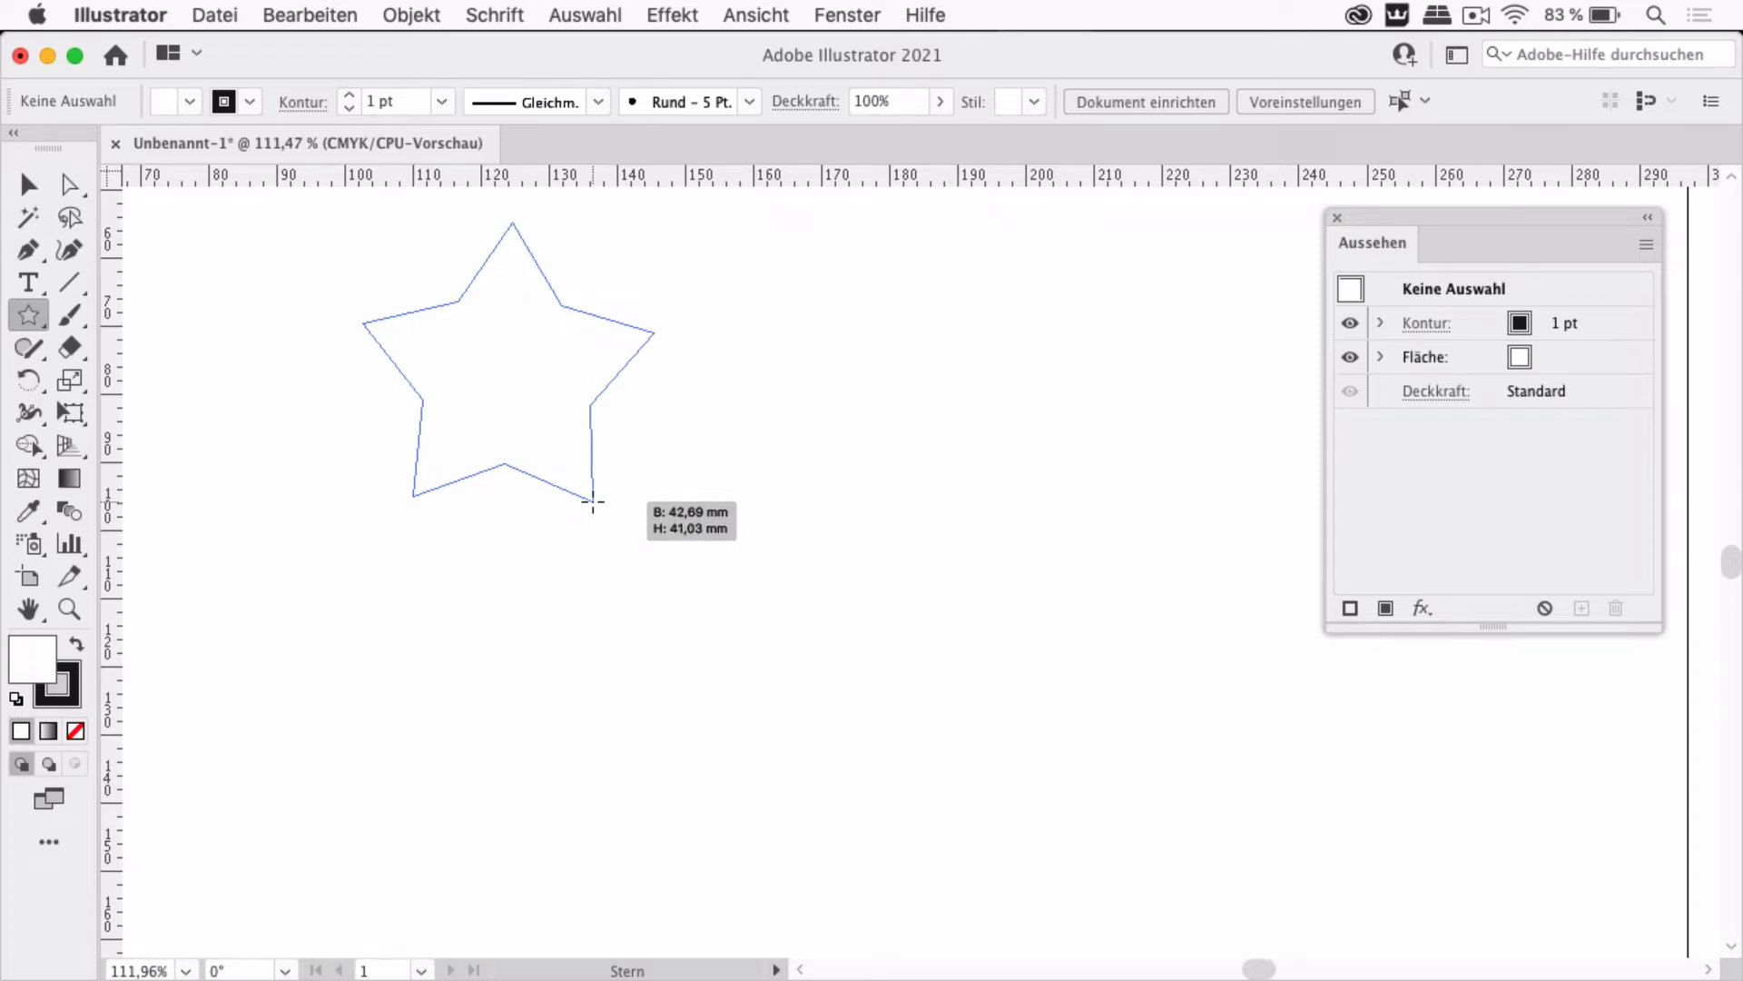
Try different point counts for the star being drawn, first adding points and then reducing it to six
key("Up")
key("Up")
key("Up")
key("Up")
key("Up")
key("Up")
key("Up")
key("Up")
left_click_drag(593, 501, 584, 501)
key("Down")
key("Down")
key("Down")
key("Down")
key("Down")
key("Down")
key("Down")
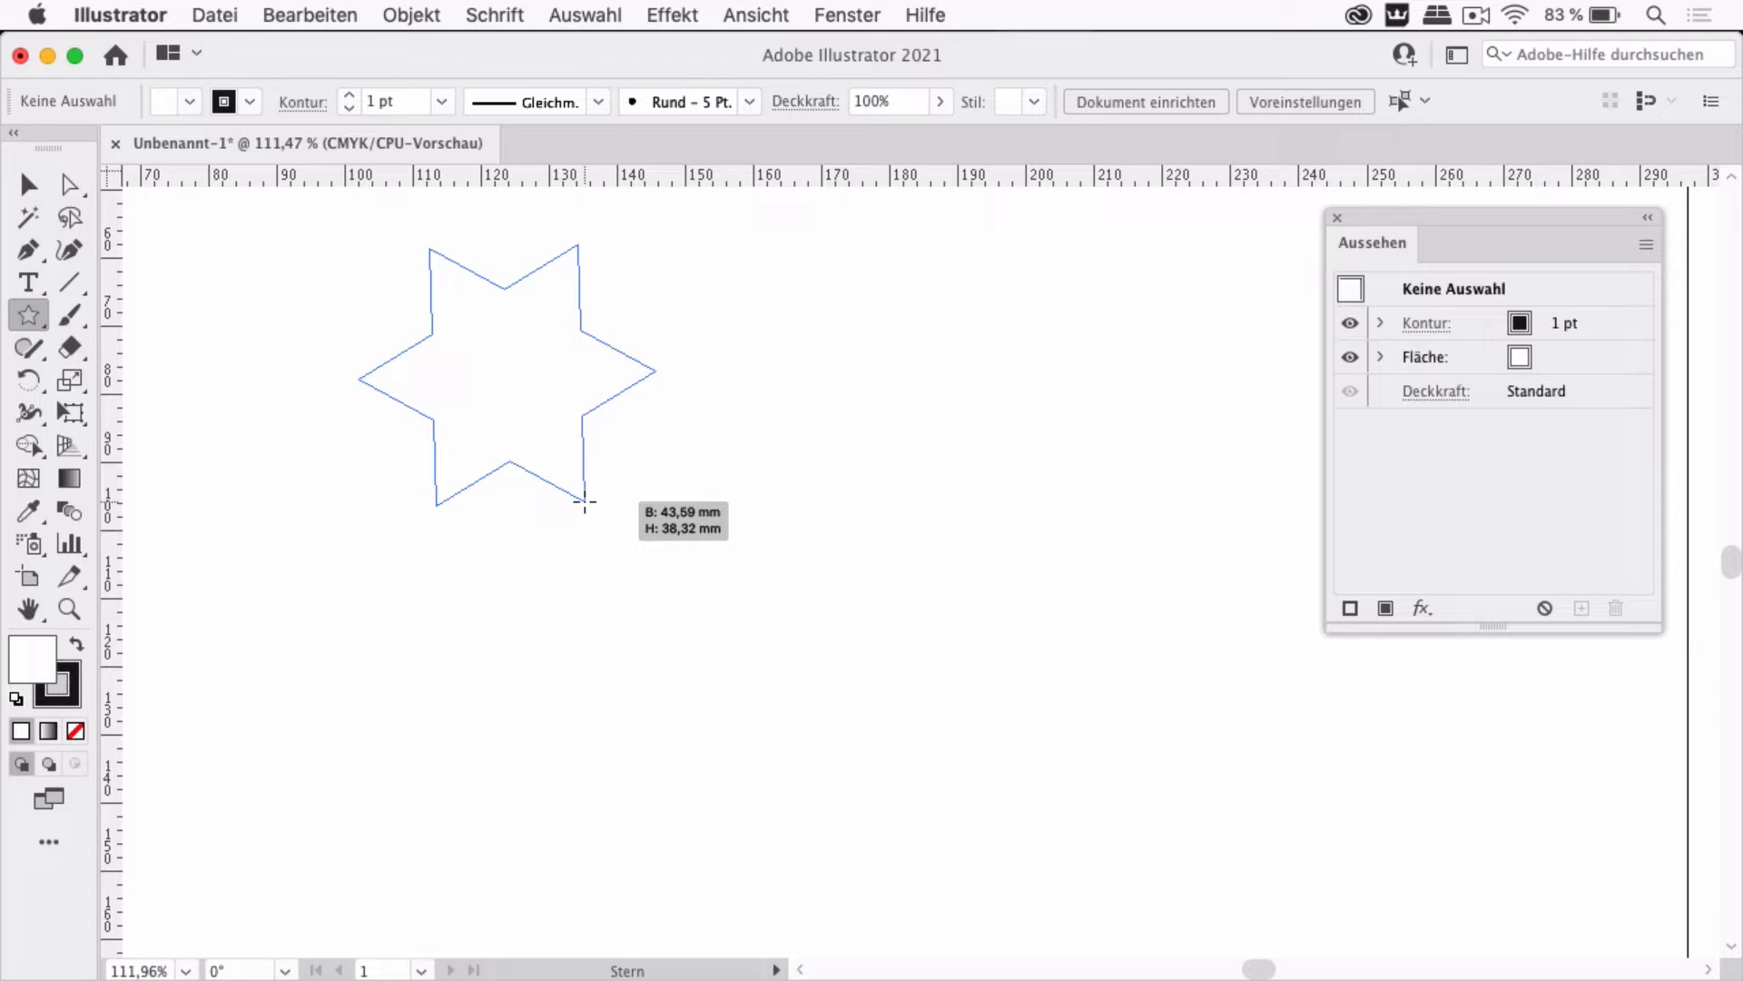
Reduce the star being drawn to a three-pointed triangle and enlarge it to about 45 mm wide
left_click_drag(585, 502, 627, 449)
key("Down")
key("Down")
key("Down")
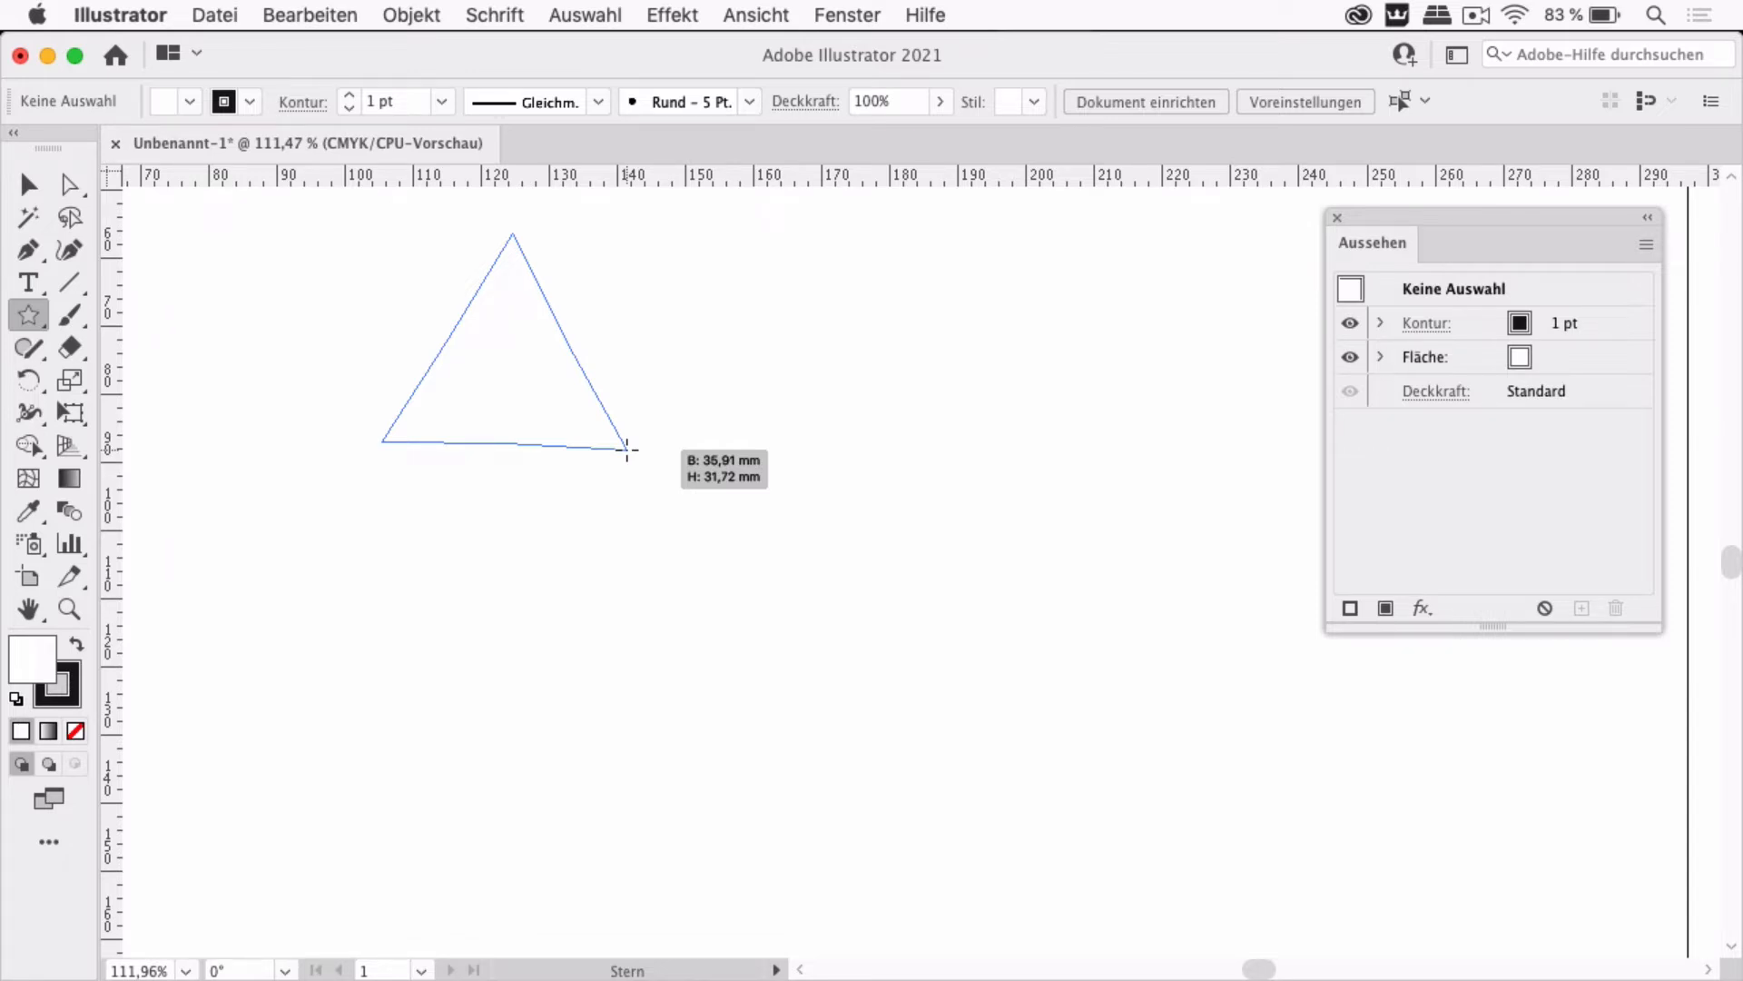
left_click_drag(626, 448, 657, 468)
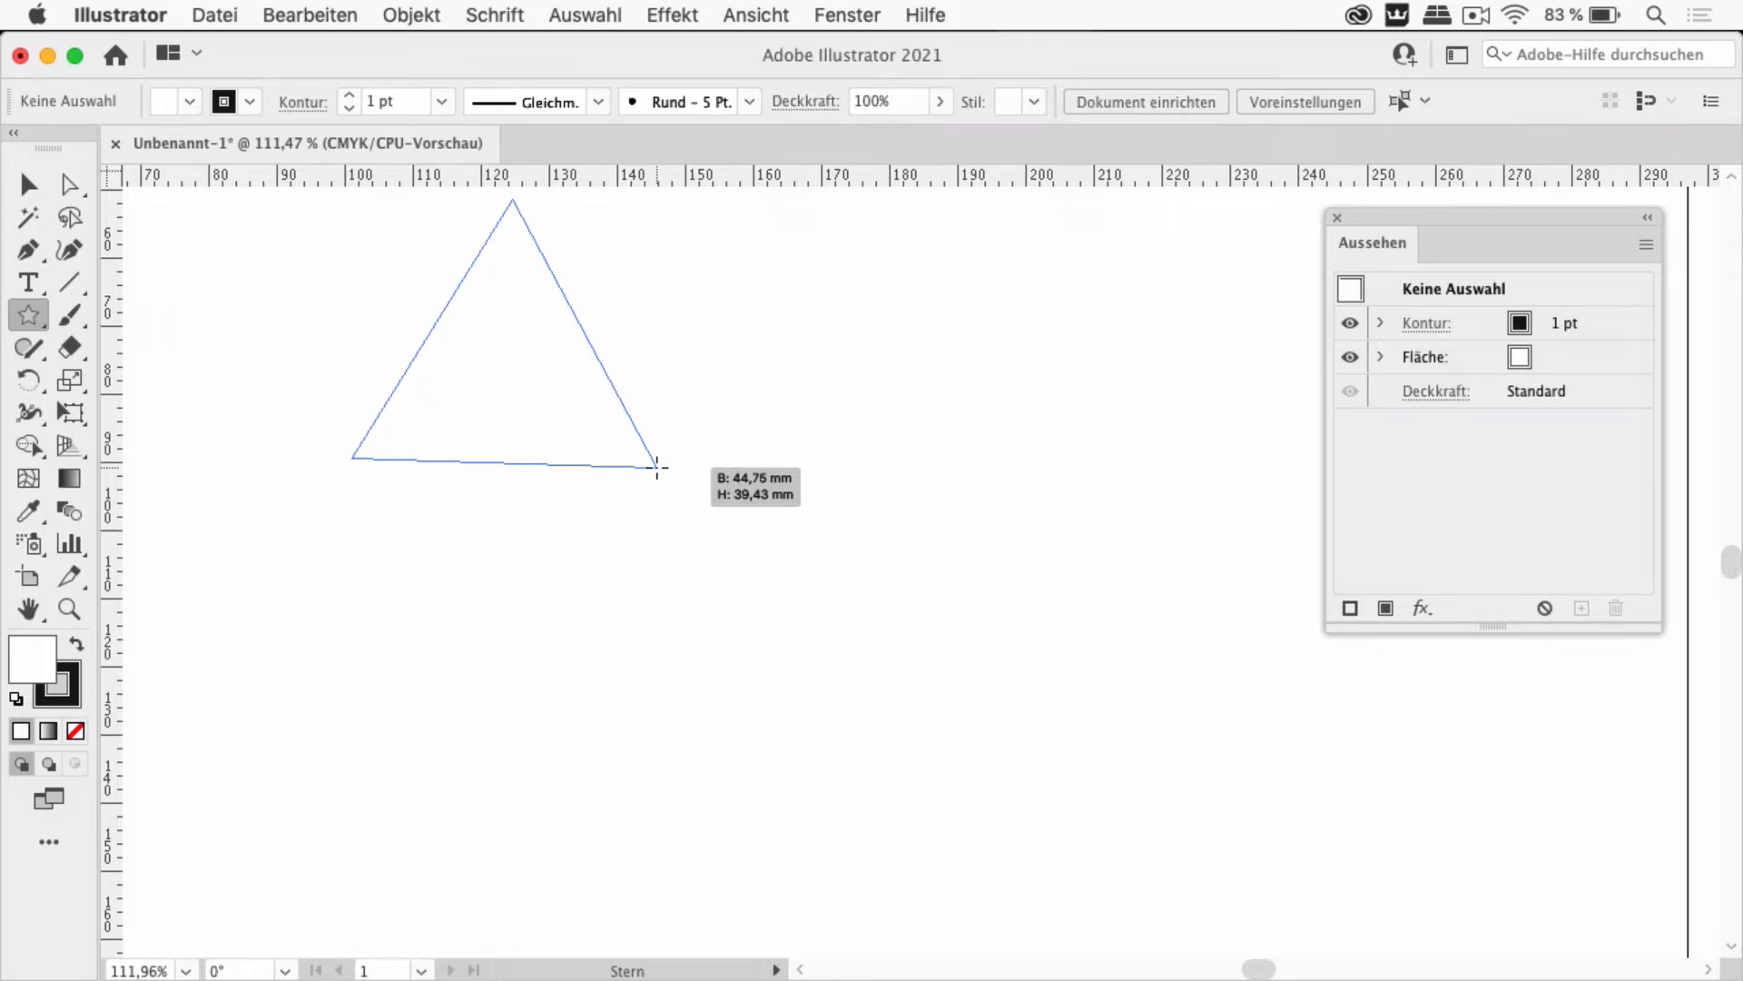
Turn the shape being drawn into a star with 20 long tips whose edges cross around a small round centre
key("Up")
mouse_move(657, 468)
left_mouse_down()
mouse_move(607, 443)
mouse_move(648, 470)
mouse_move(606, 444)
mouse_move(634, 459)
left_mouse_up()
key("Up")
key("Up")
key("Up")
key("Up")
key("Down")
key("Down")
key("Down")
key("Down")
key("Down")
key("Down")
key("Down")
key("Down")
key("Up")
key("Up")
key("Up")
key("Up")
key("Up")
key("Up")
key("Up")
key("Up")
key("Up")
key("Up")
key("Up")
key("Up")
key("Up")
key("Up")
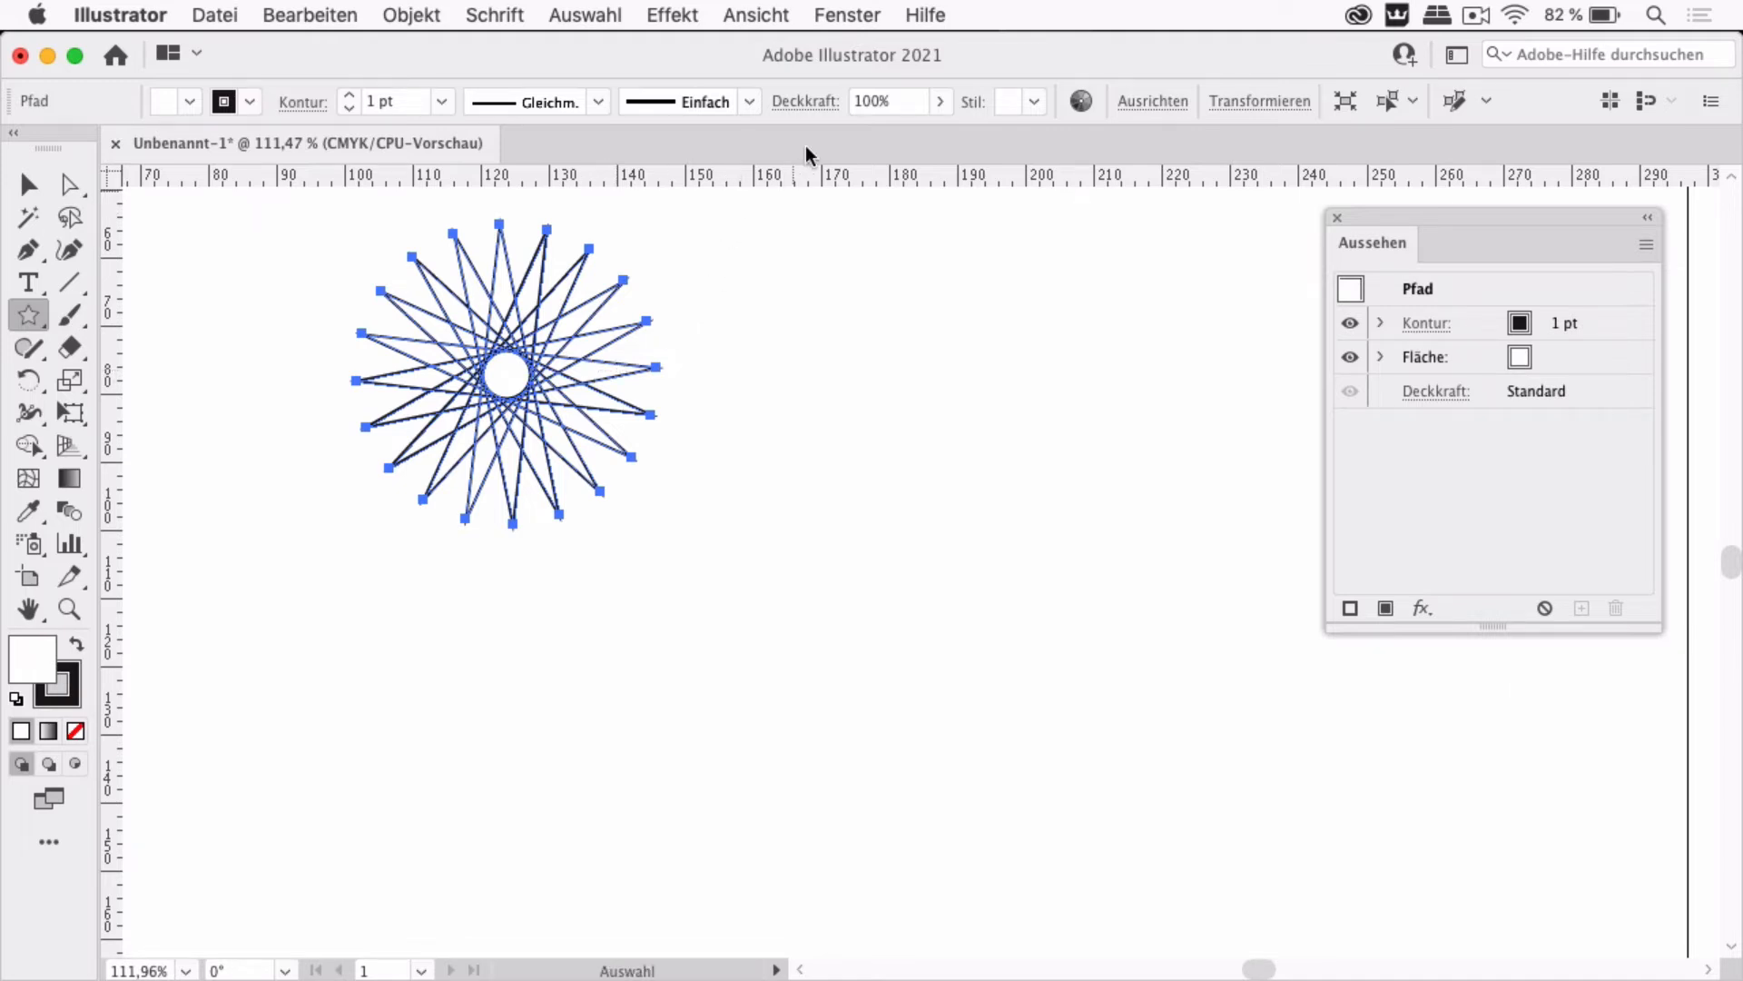
Switch the document to GPU display and place the Appearance panel beside the star
left_click(770, 16)
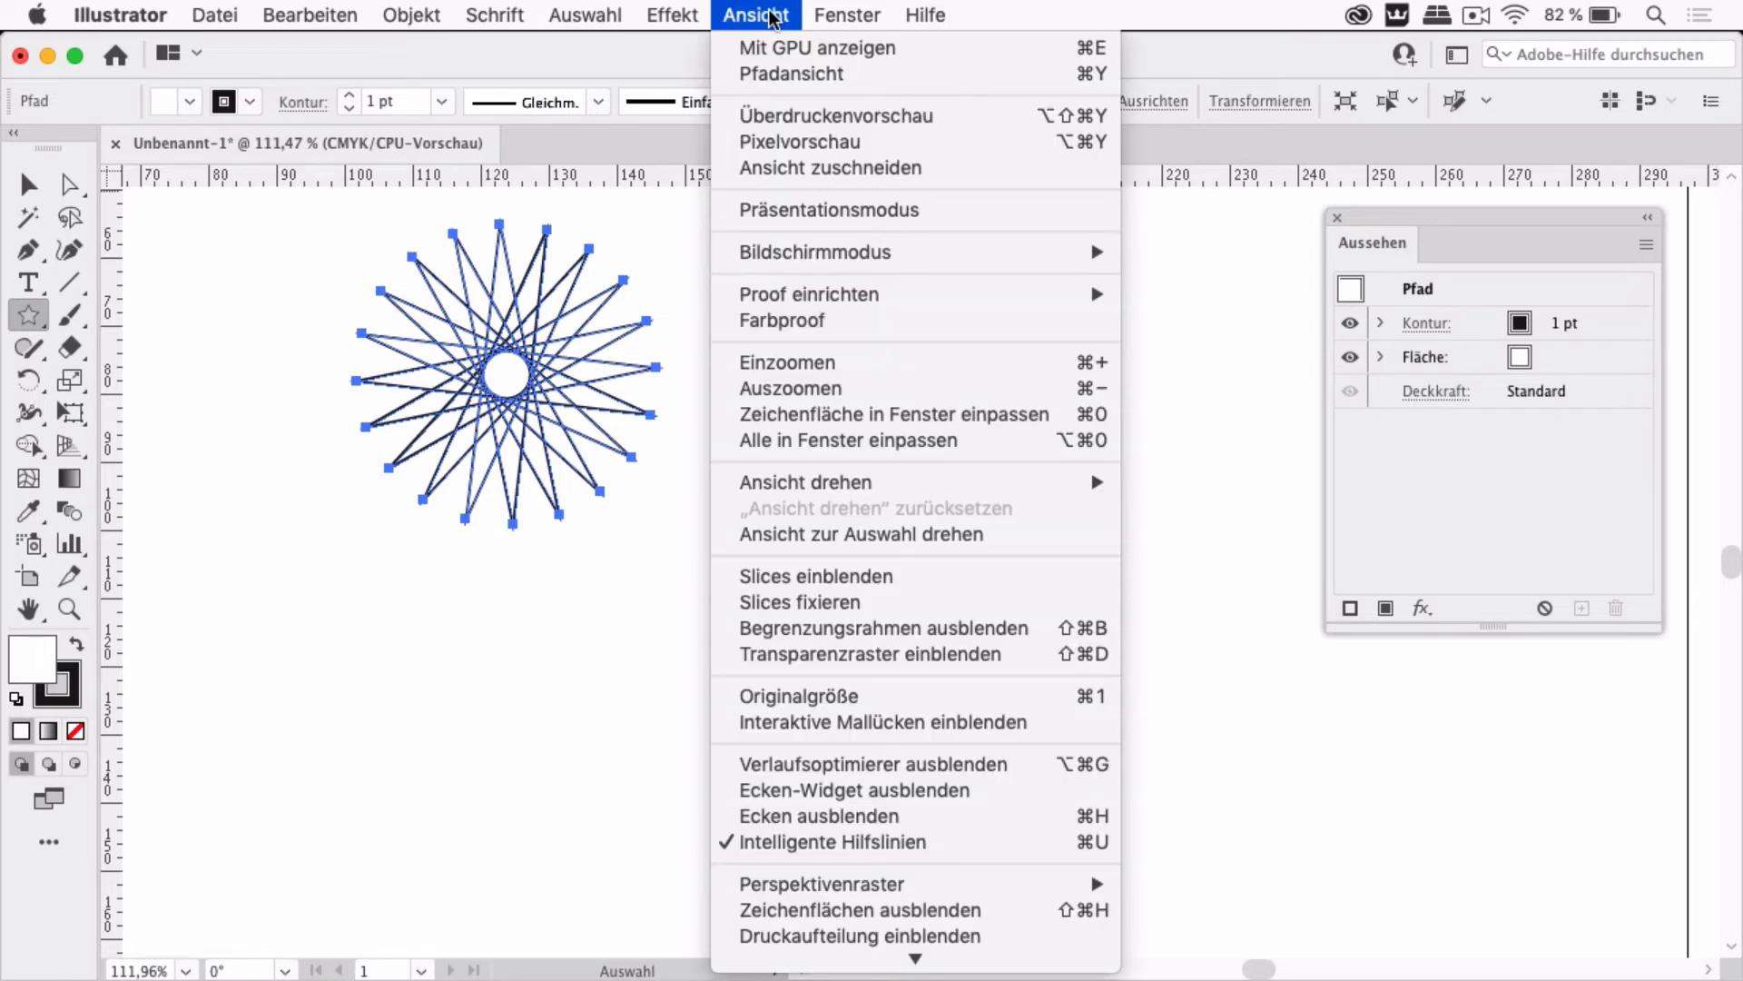
left_click(768, 42)
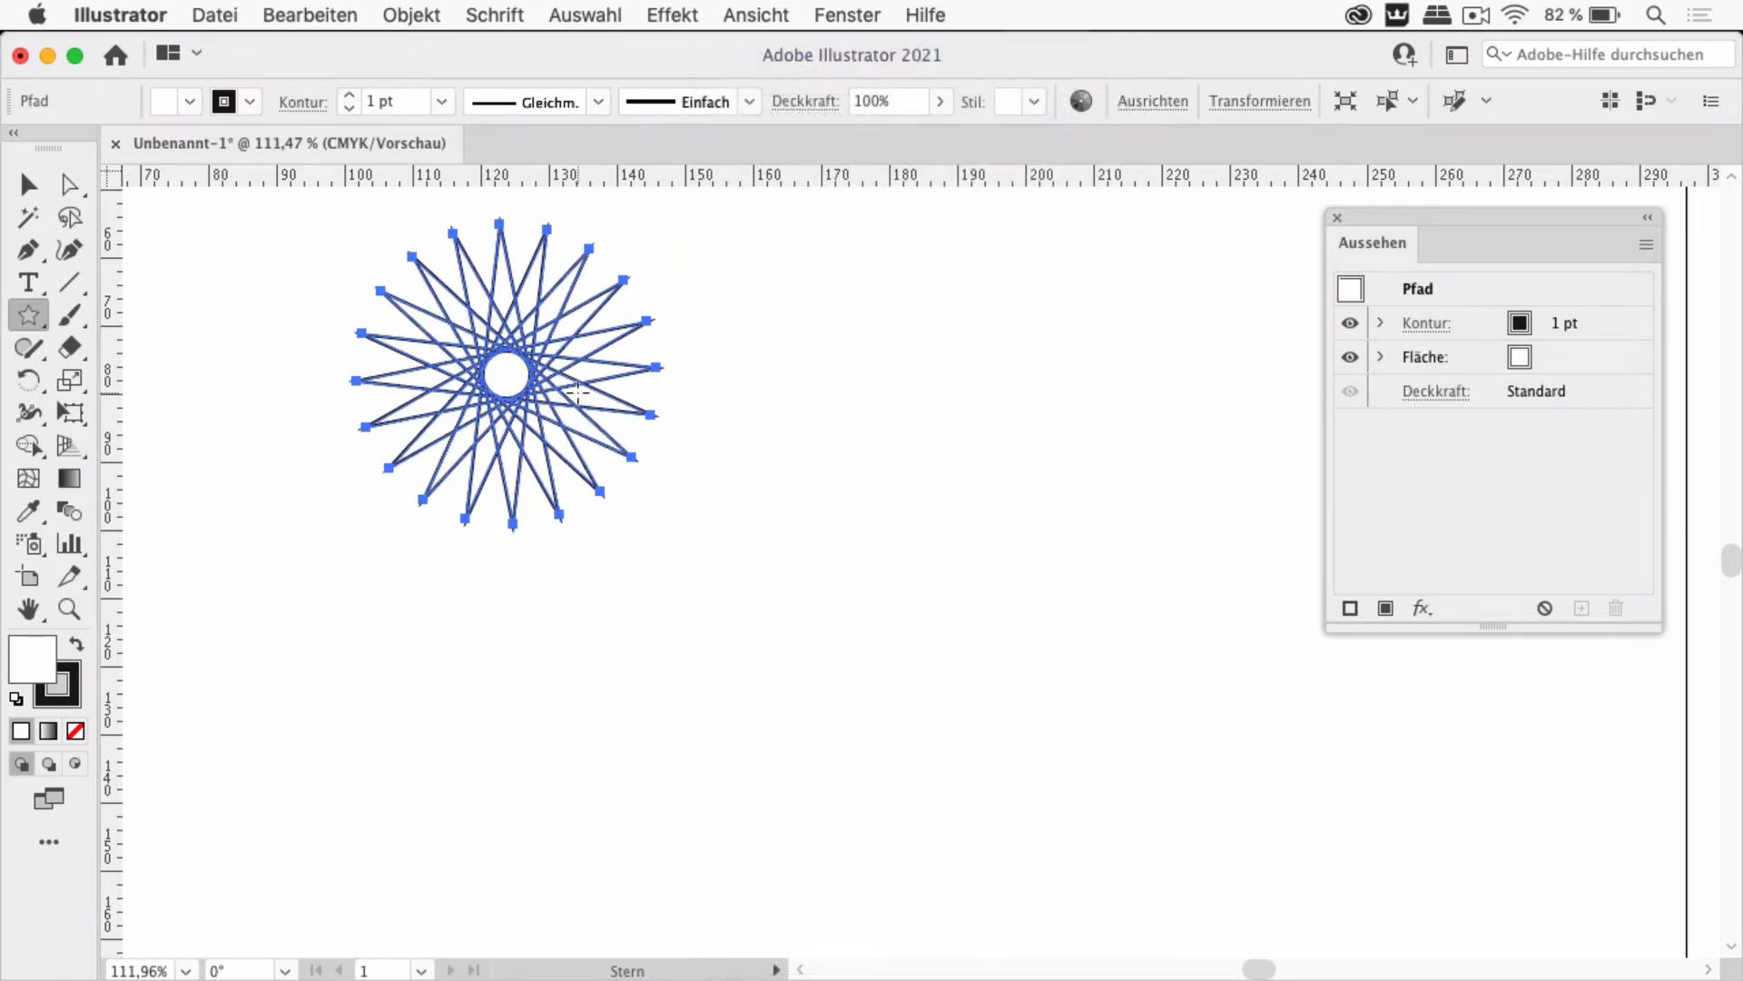
scroll(622, 337, "up", 3)
scroll(620, 335, "up", 3)
scroll(621, 336, "left", 3)
scroll(620, 336, "down", 1)
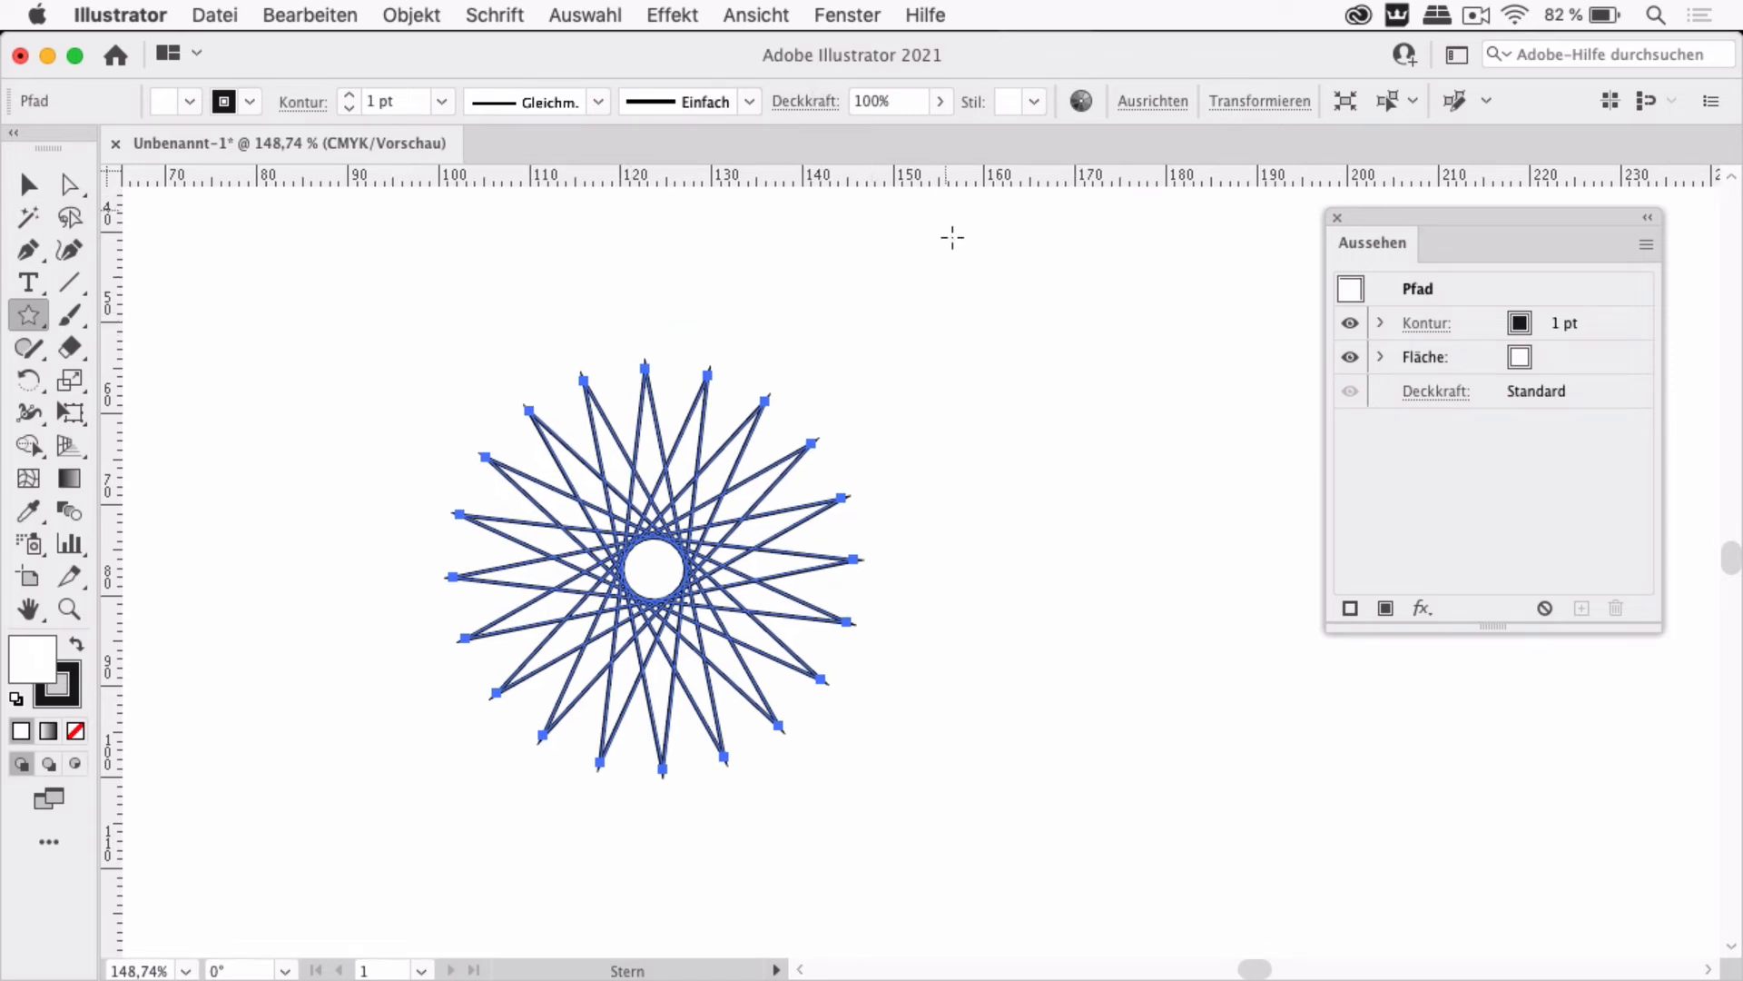
left_click_drag(1430, 220, 1108, 341)
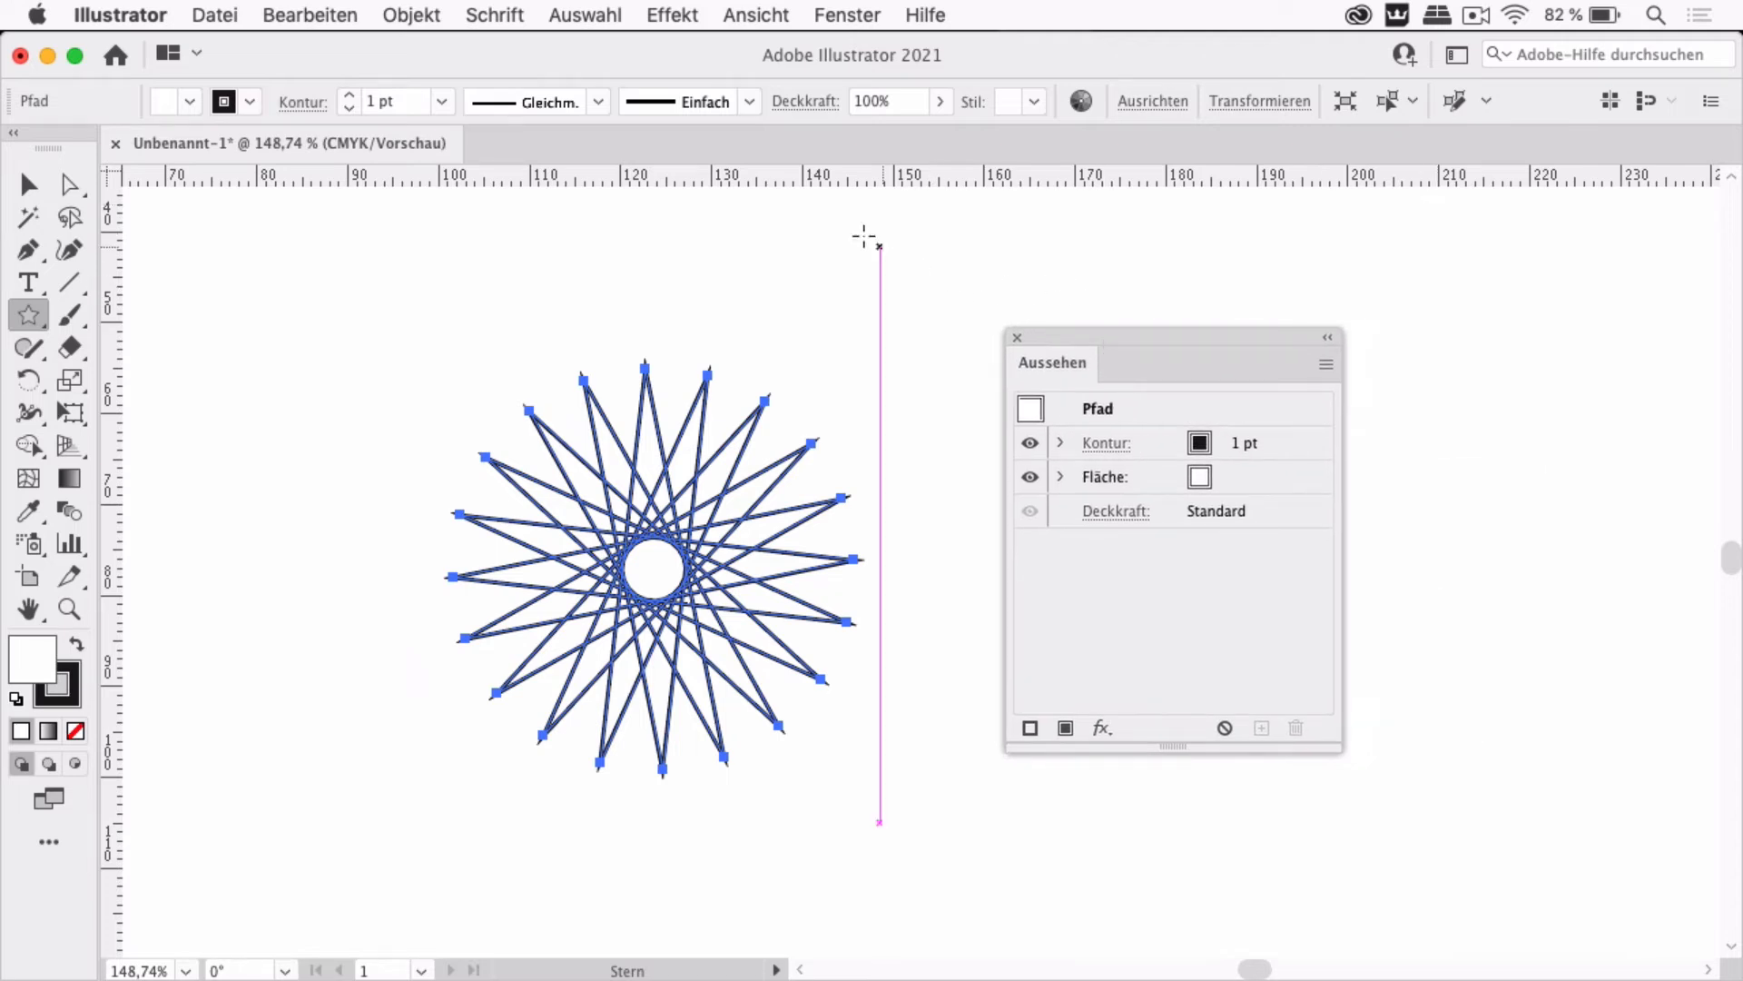
Apply the Round Corners effect (Ecken abrunden) with a 6 mm radius to the star
left_click(683, 15)
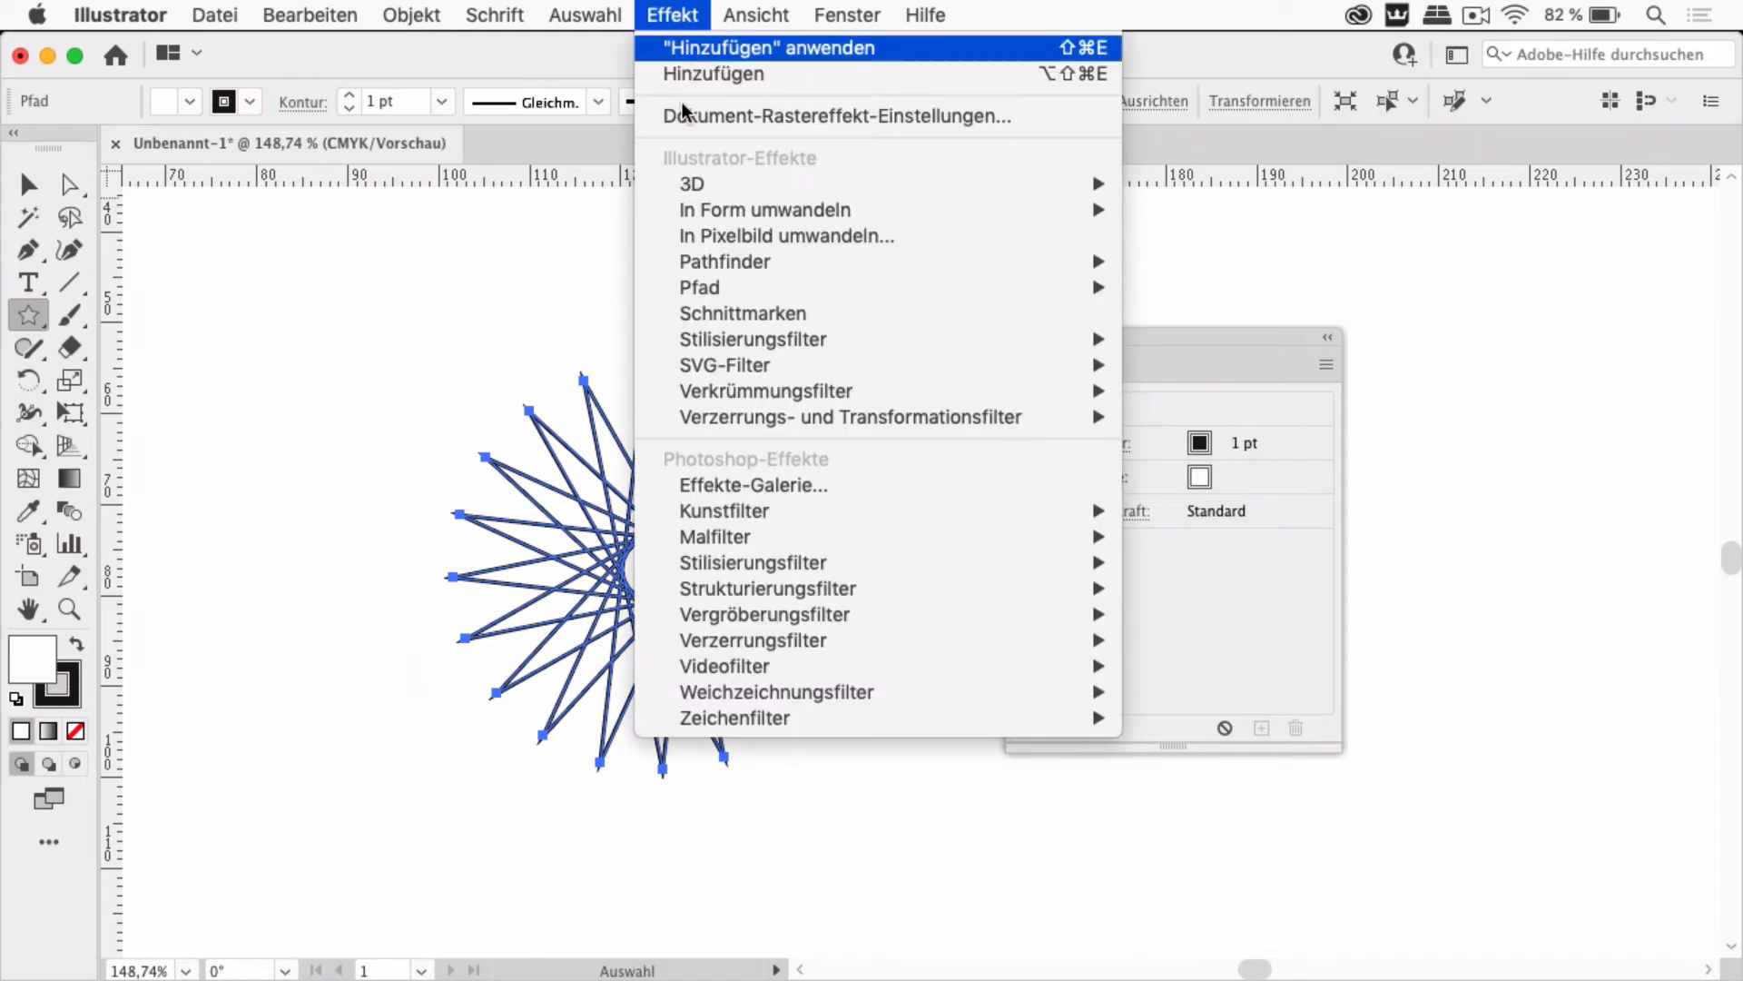
mouse_move(799, 339)
left_click(1271, 341)
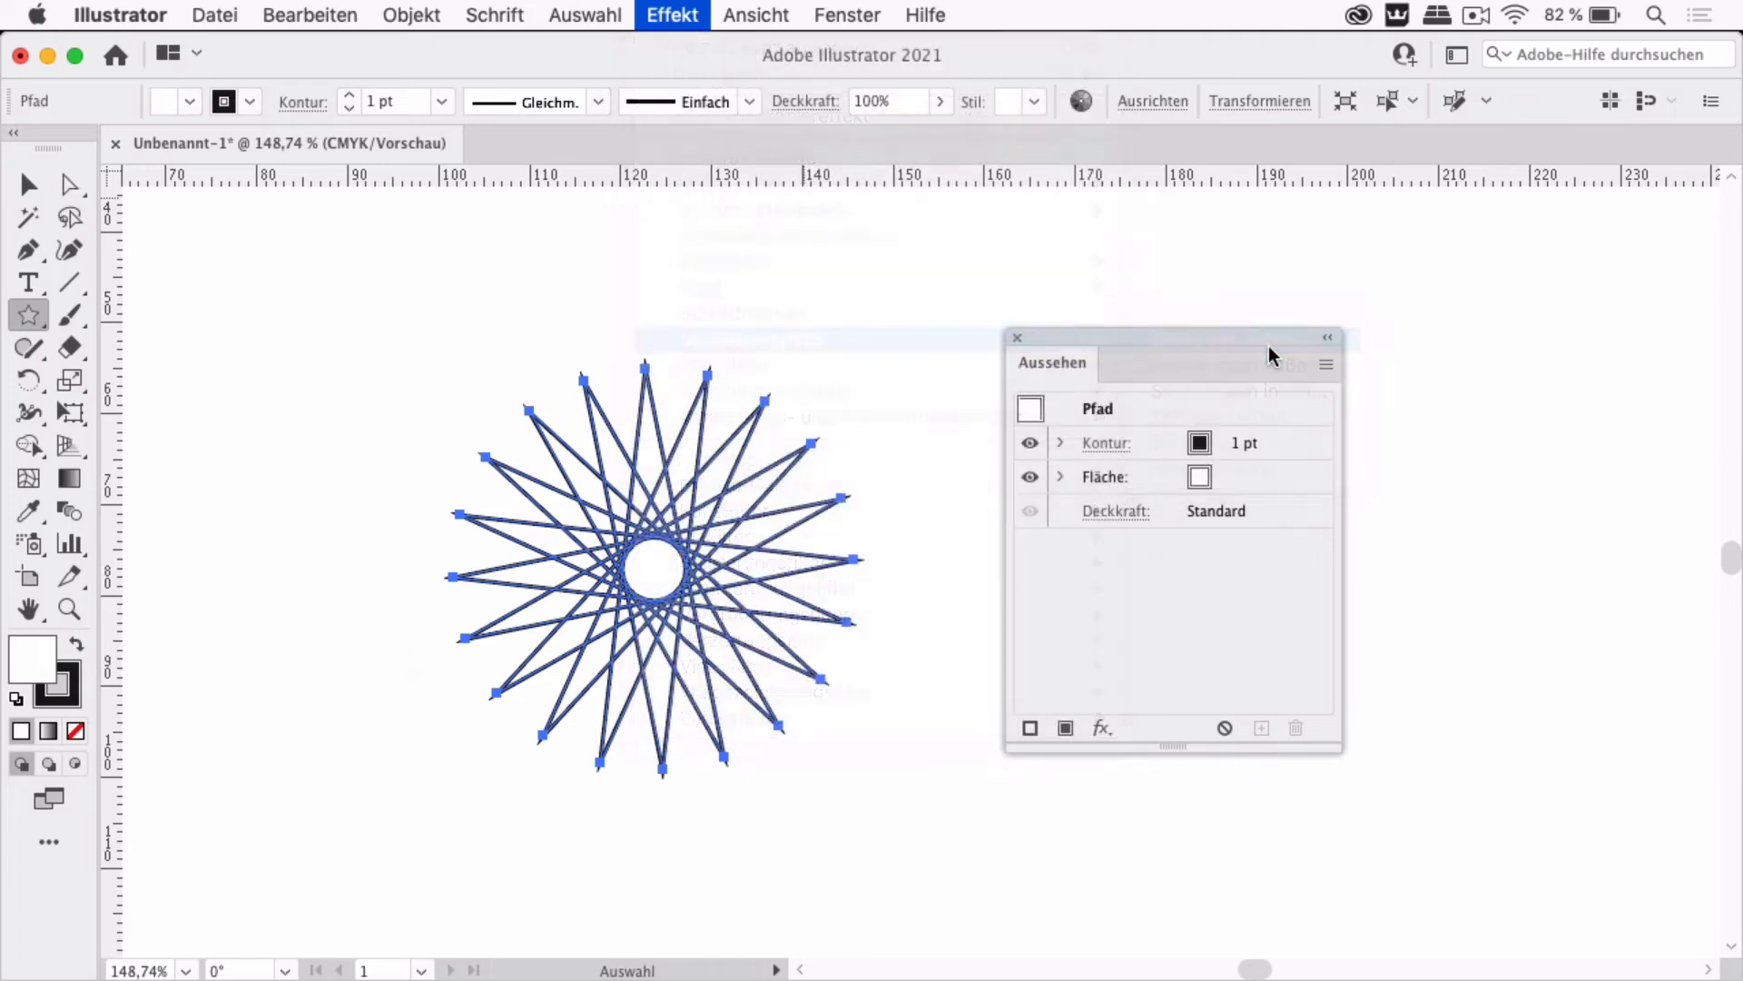
left_click_drag(942, 498, 1248, 321)
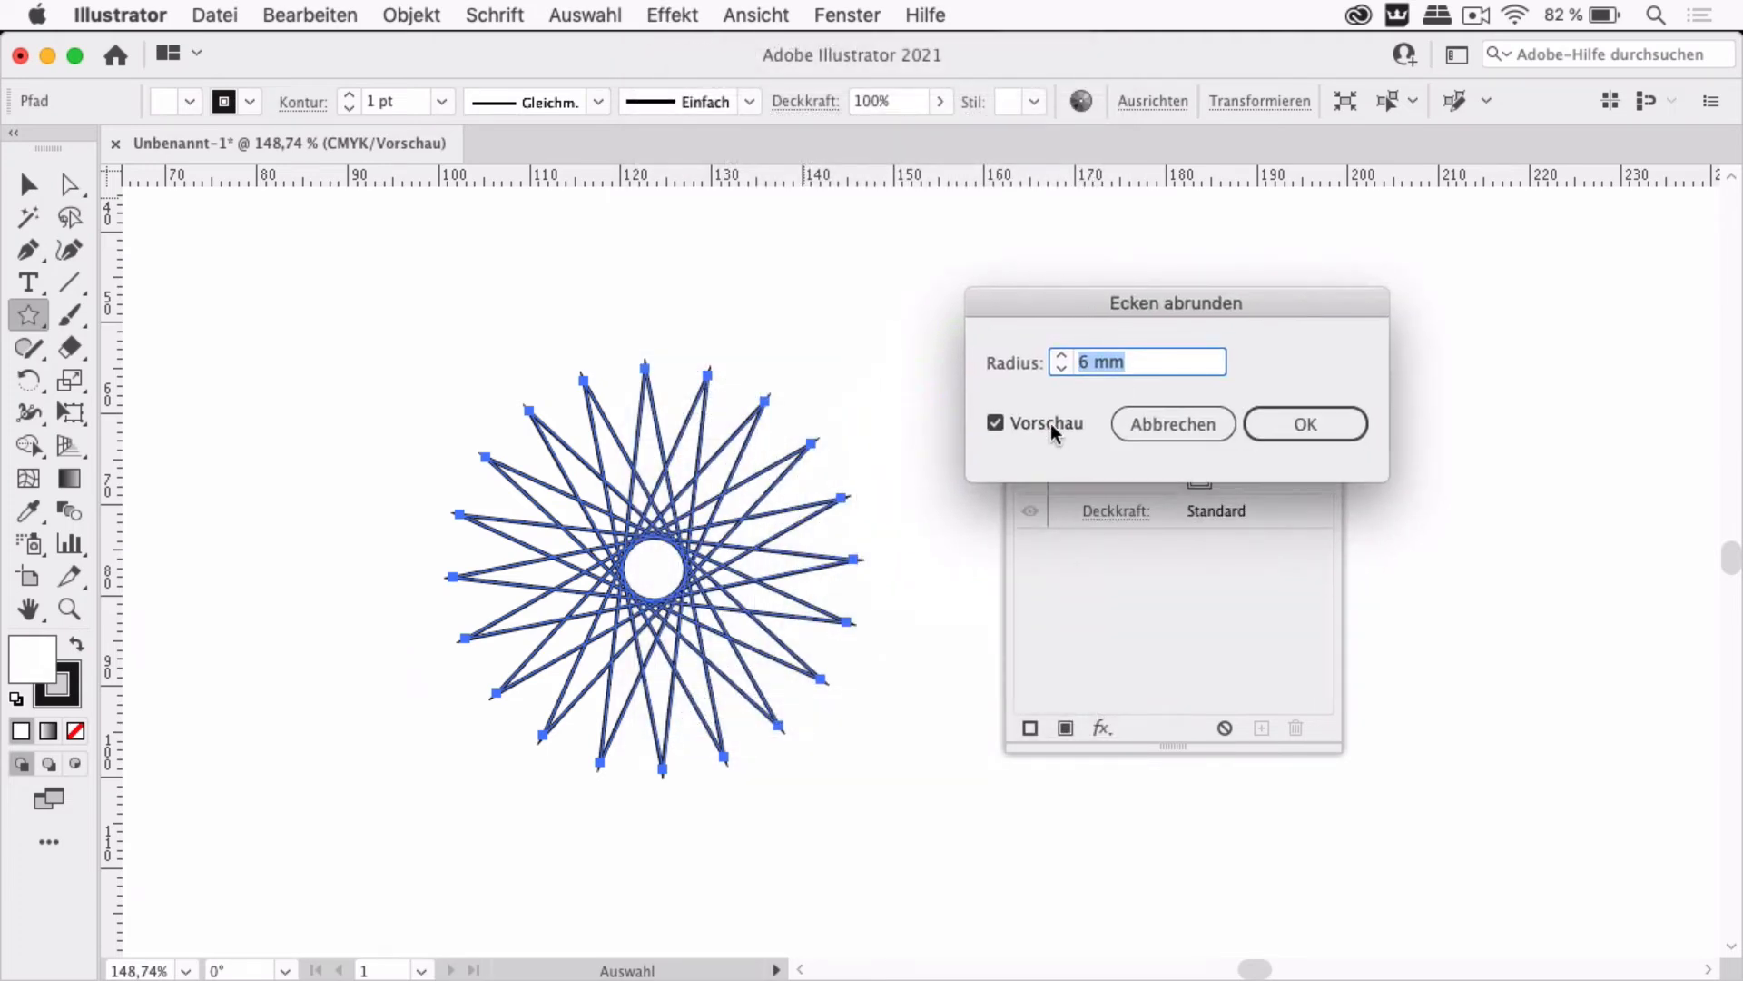
left_click(1300, 414)
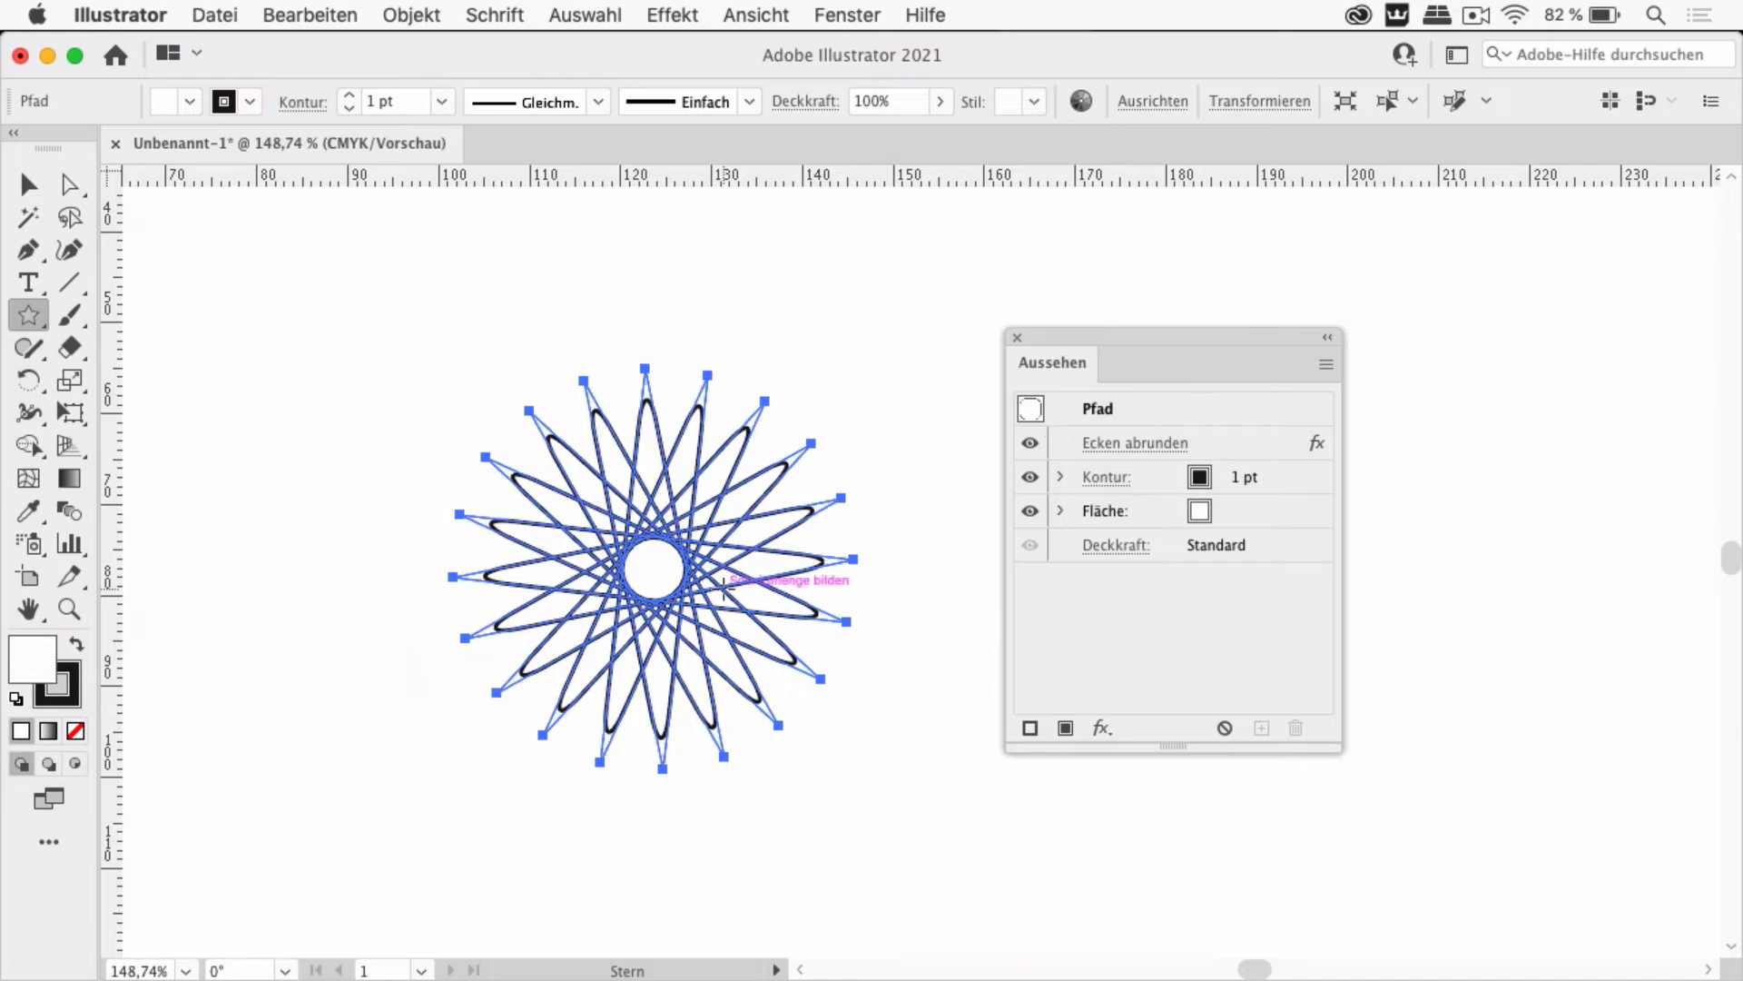
Apply the Pathfinder Add effect (Hinzufügen) to the rounded star to merge its crossing edges into one outline
scroll(724, 583, "up", 4)
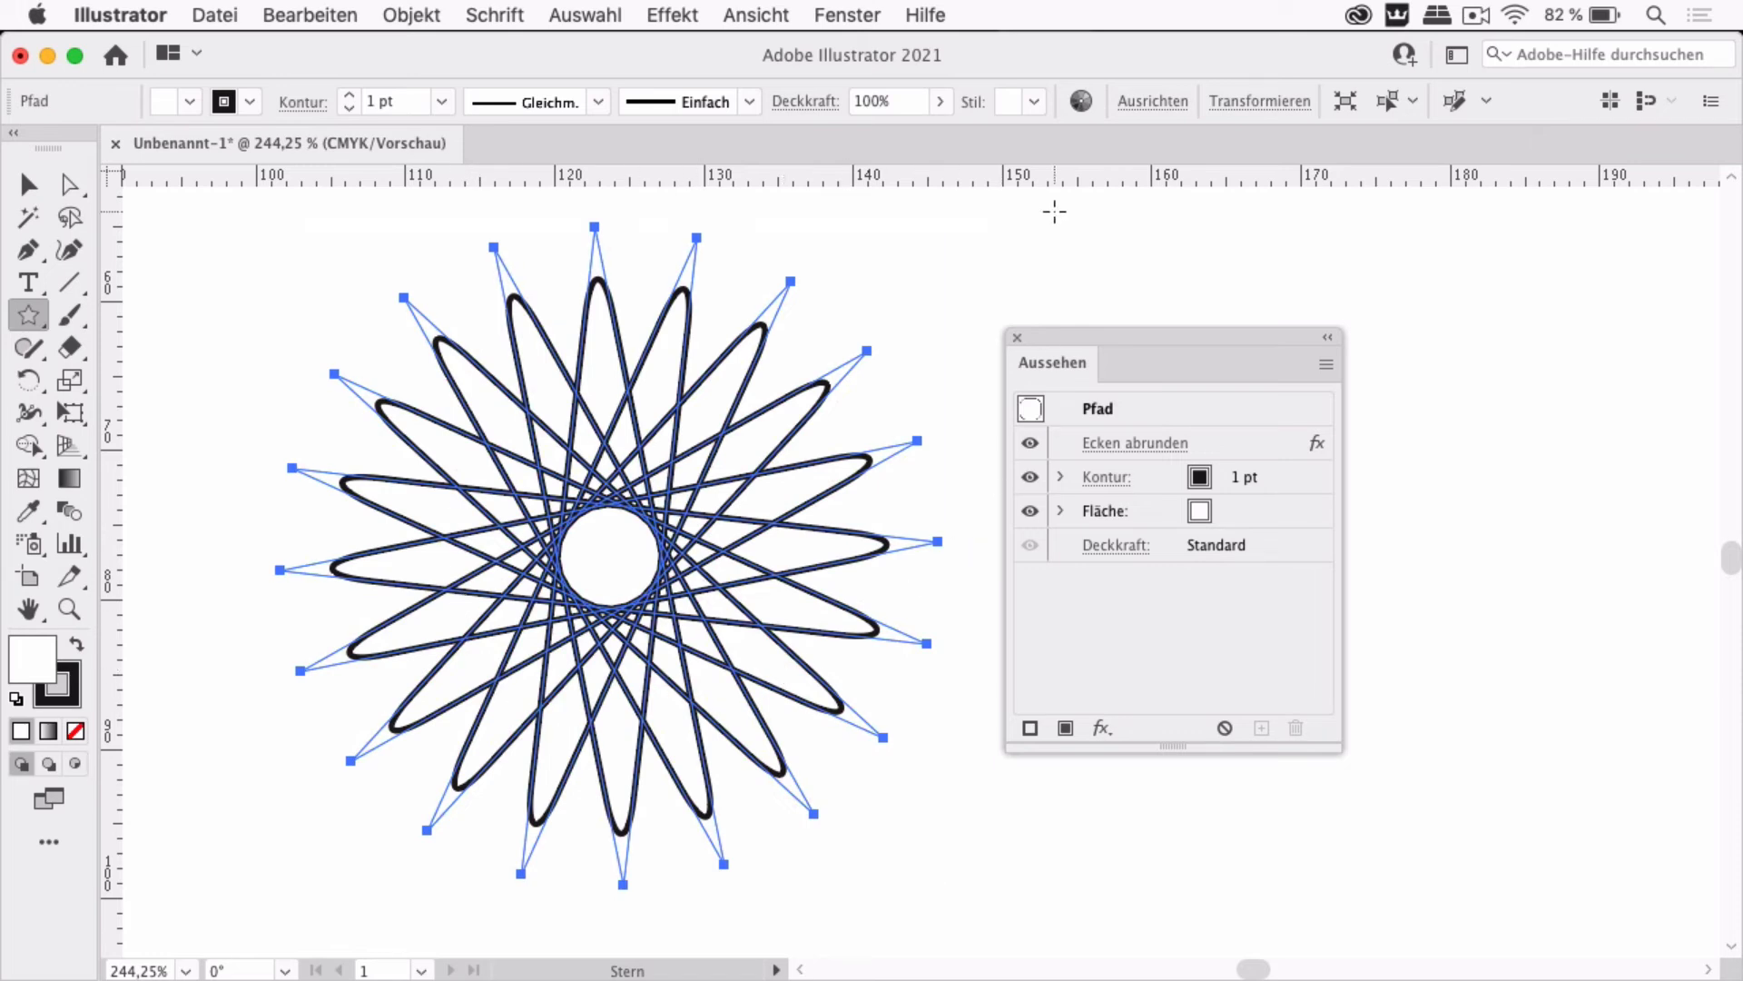
left_click(674, 16)
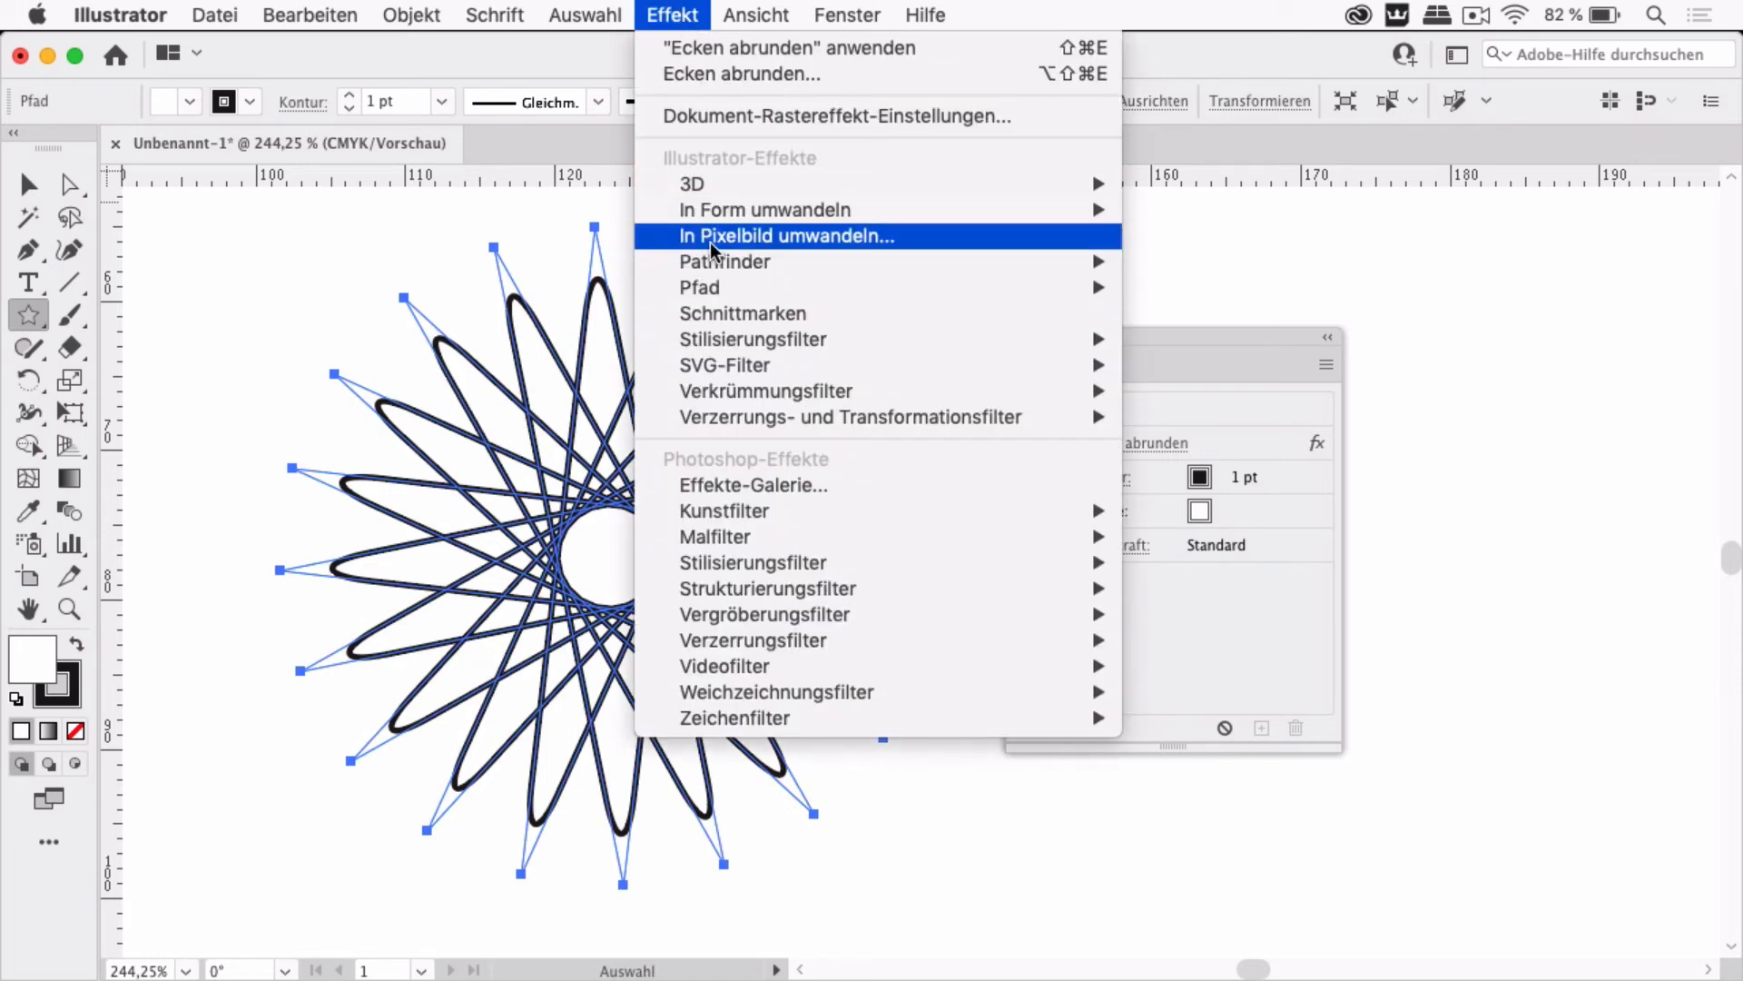
mouse_move(719, 263)
left_click(1206, 260)
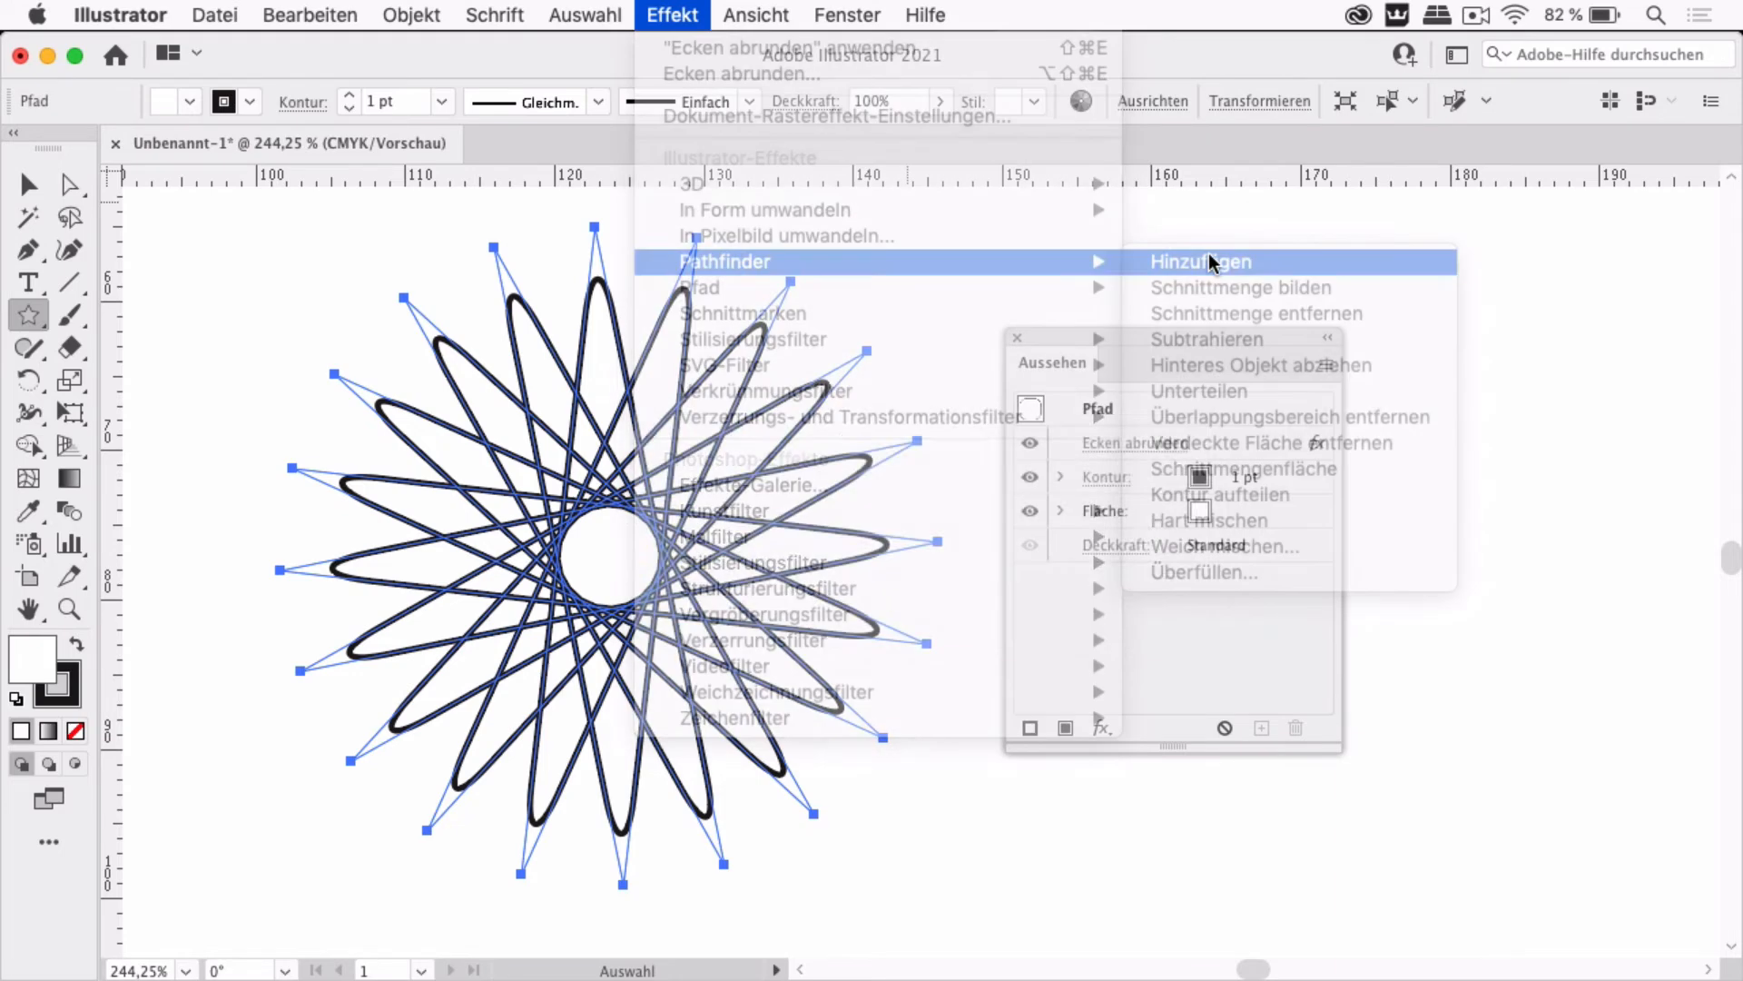
left_click(1137, 559)
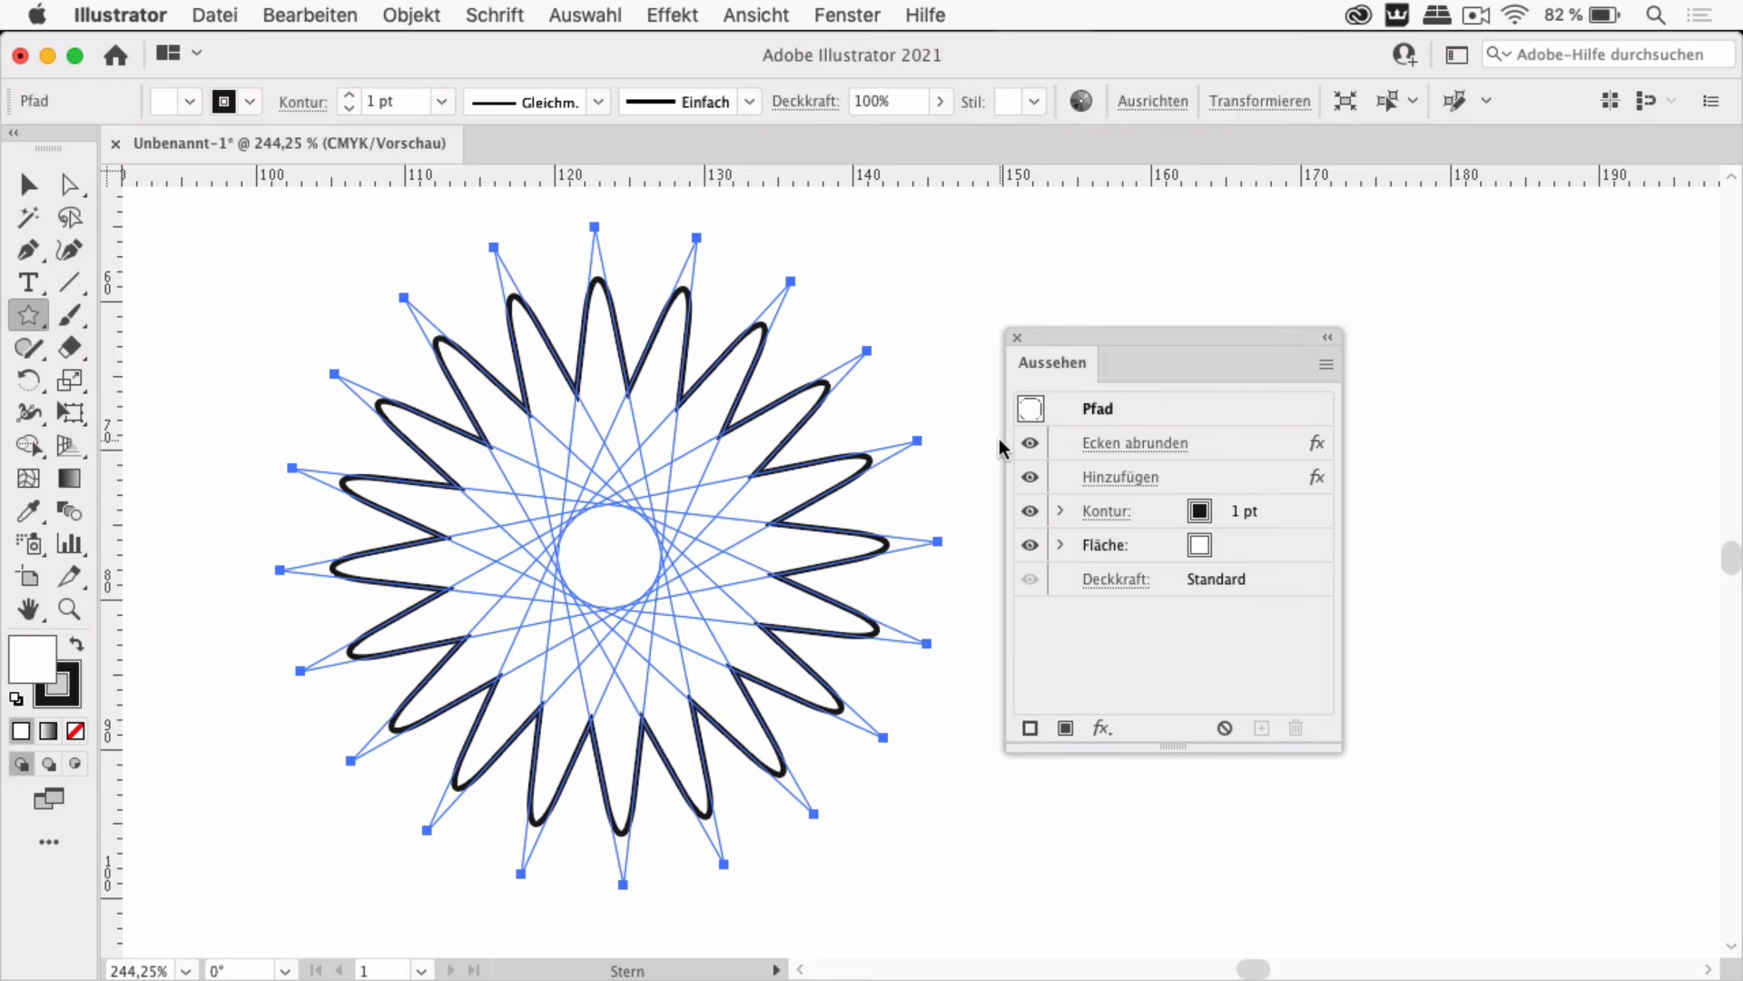
Move the Appearance panel aside and draw a second 20-tipped crossing star about 41 mm wide beside the first
scroll(753, 527, "down", 3)
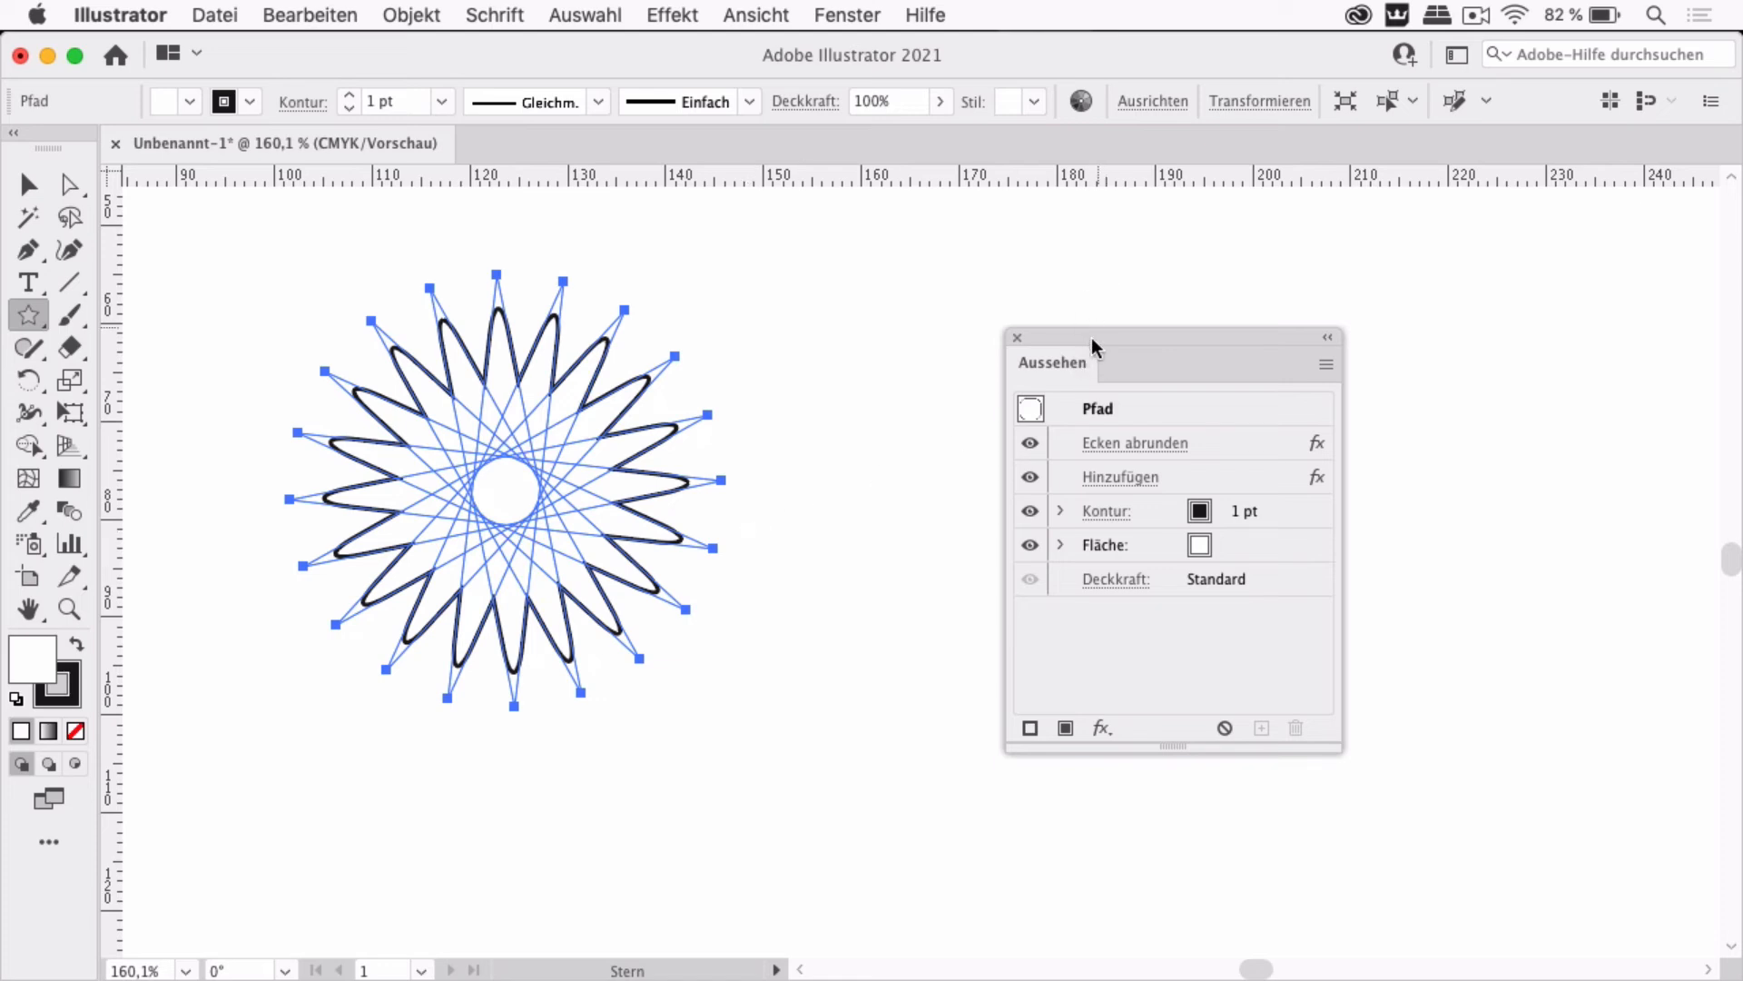
left_click_drag(1092, 338, 1341, 336)
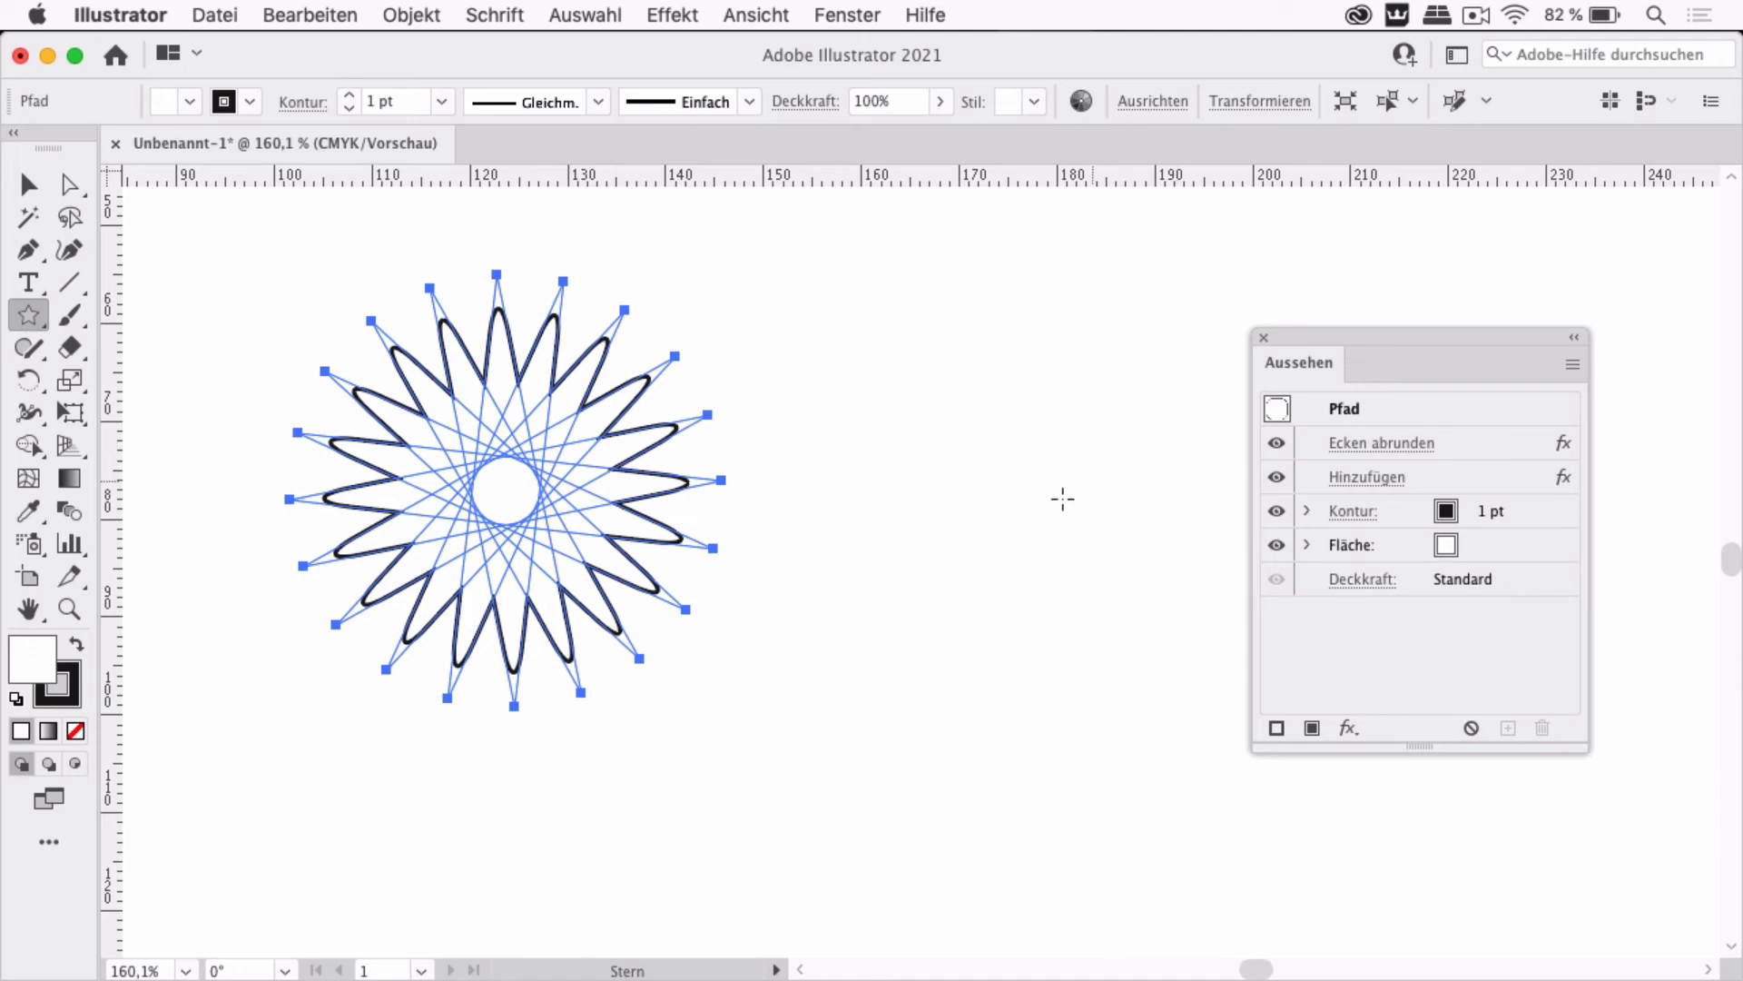
scroll(1062, 499, "right", 3)
scroll(1062, 498, "down", 2)
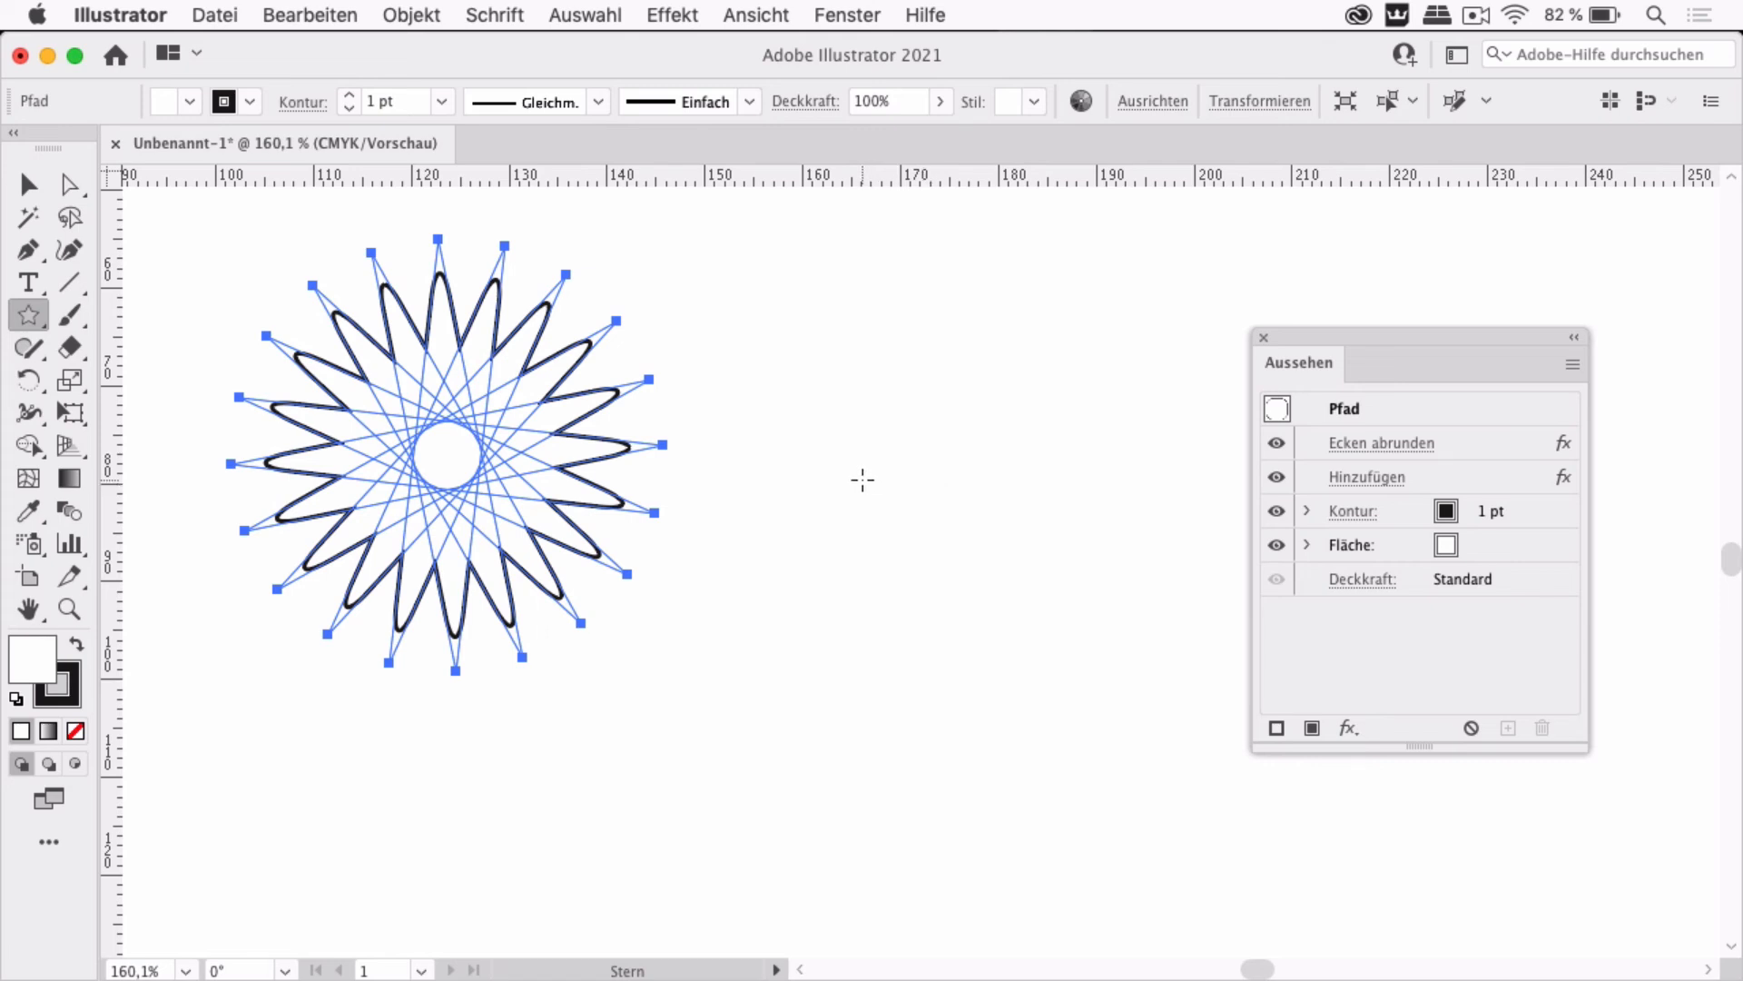
left_click_drag(863, 479, 1041, 579)
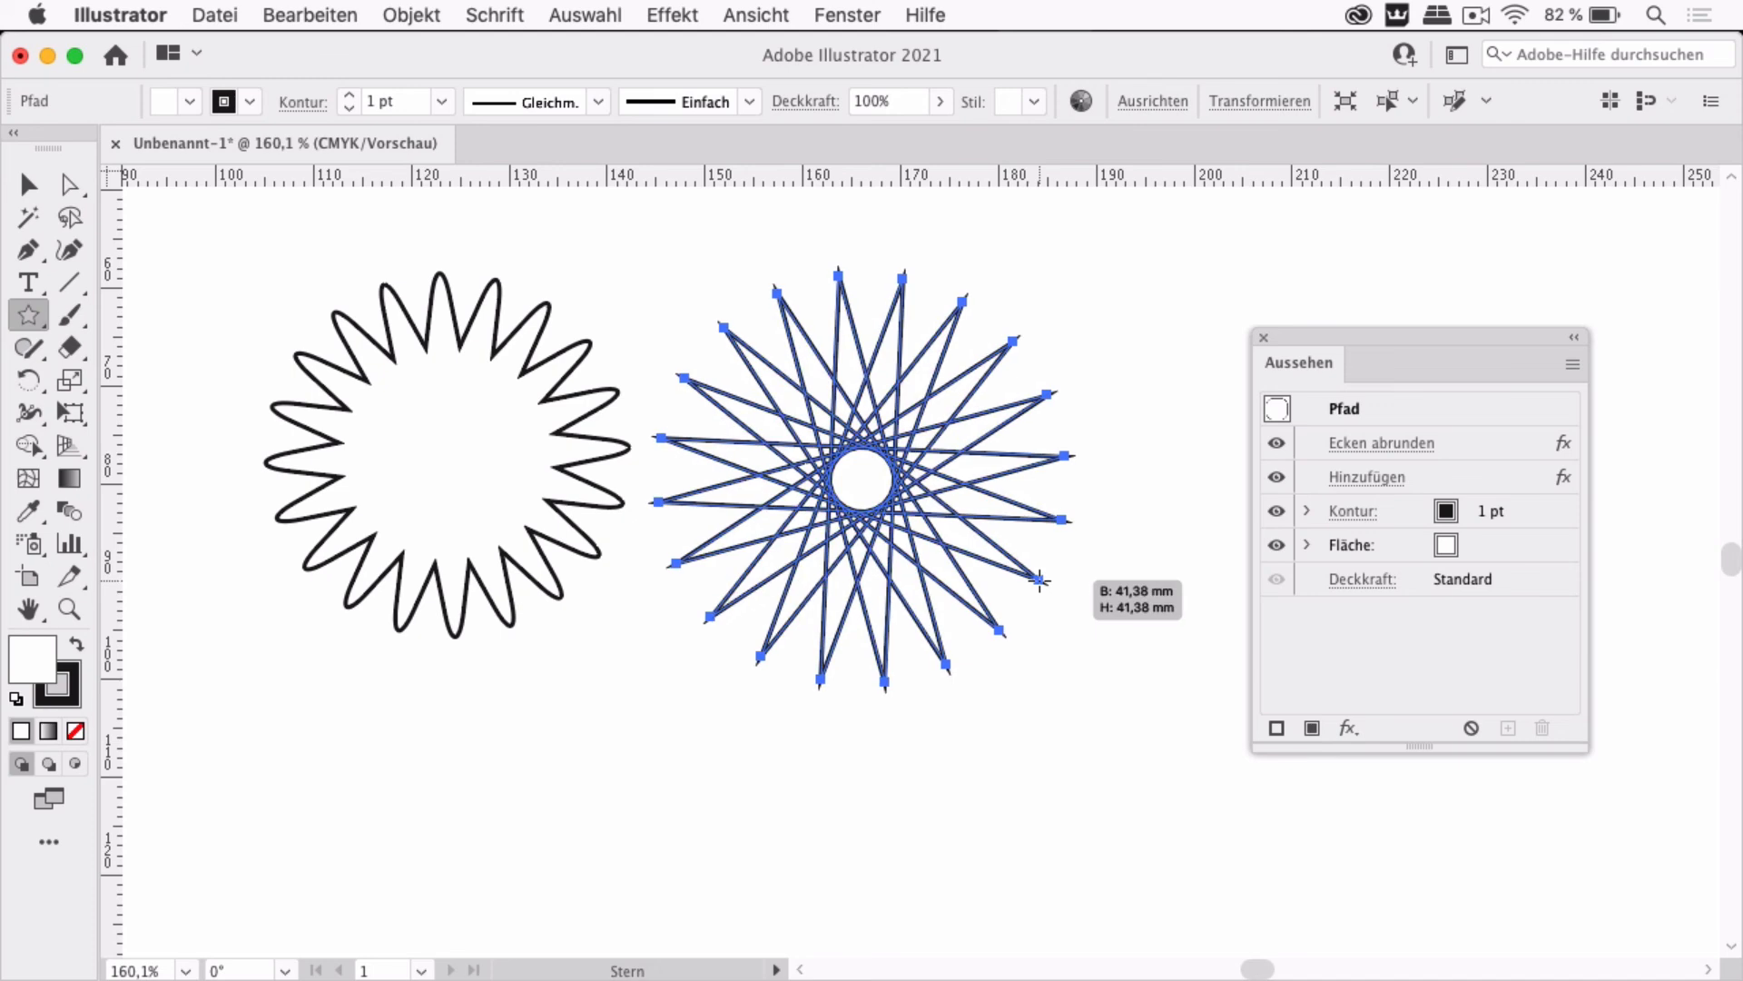
Reshape the second star into a plain outline with 12 shallow points, about 35 mm wide
key("alt")
left_click_drag(1040, 580, 1035, 569)
key("Down")
key("Up")
key("Up")
key("Up")
key("Up")
key("Up")
key("Up")
key("Up")
key("Up")
left_click_drag(1052, 581, 1010, 566)
key("Down")
key("Down")
key("Down")
key("Down")
key("Down")
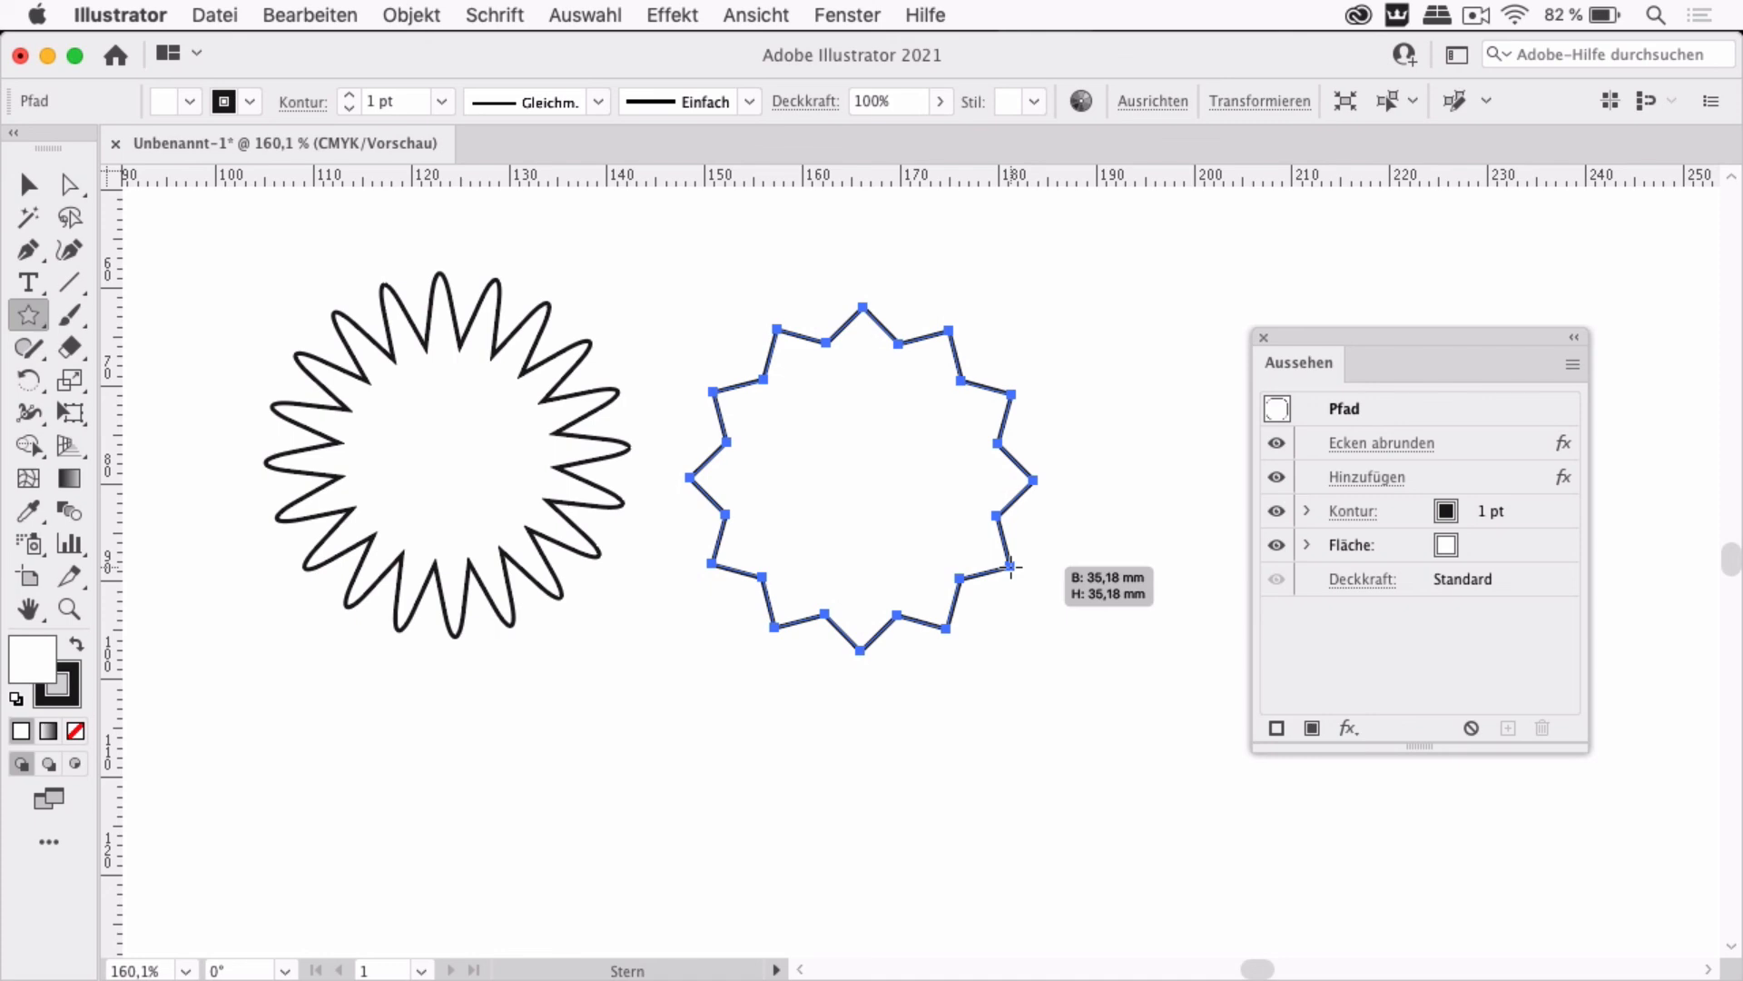
left_click_drag(1011, 566, 1010, 566)
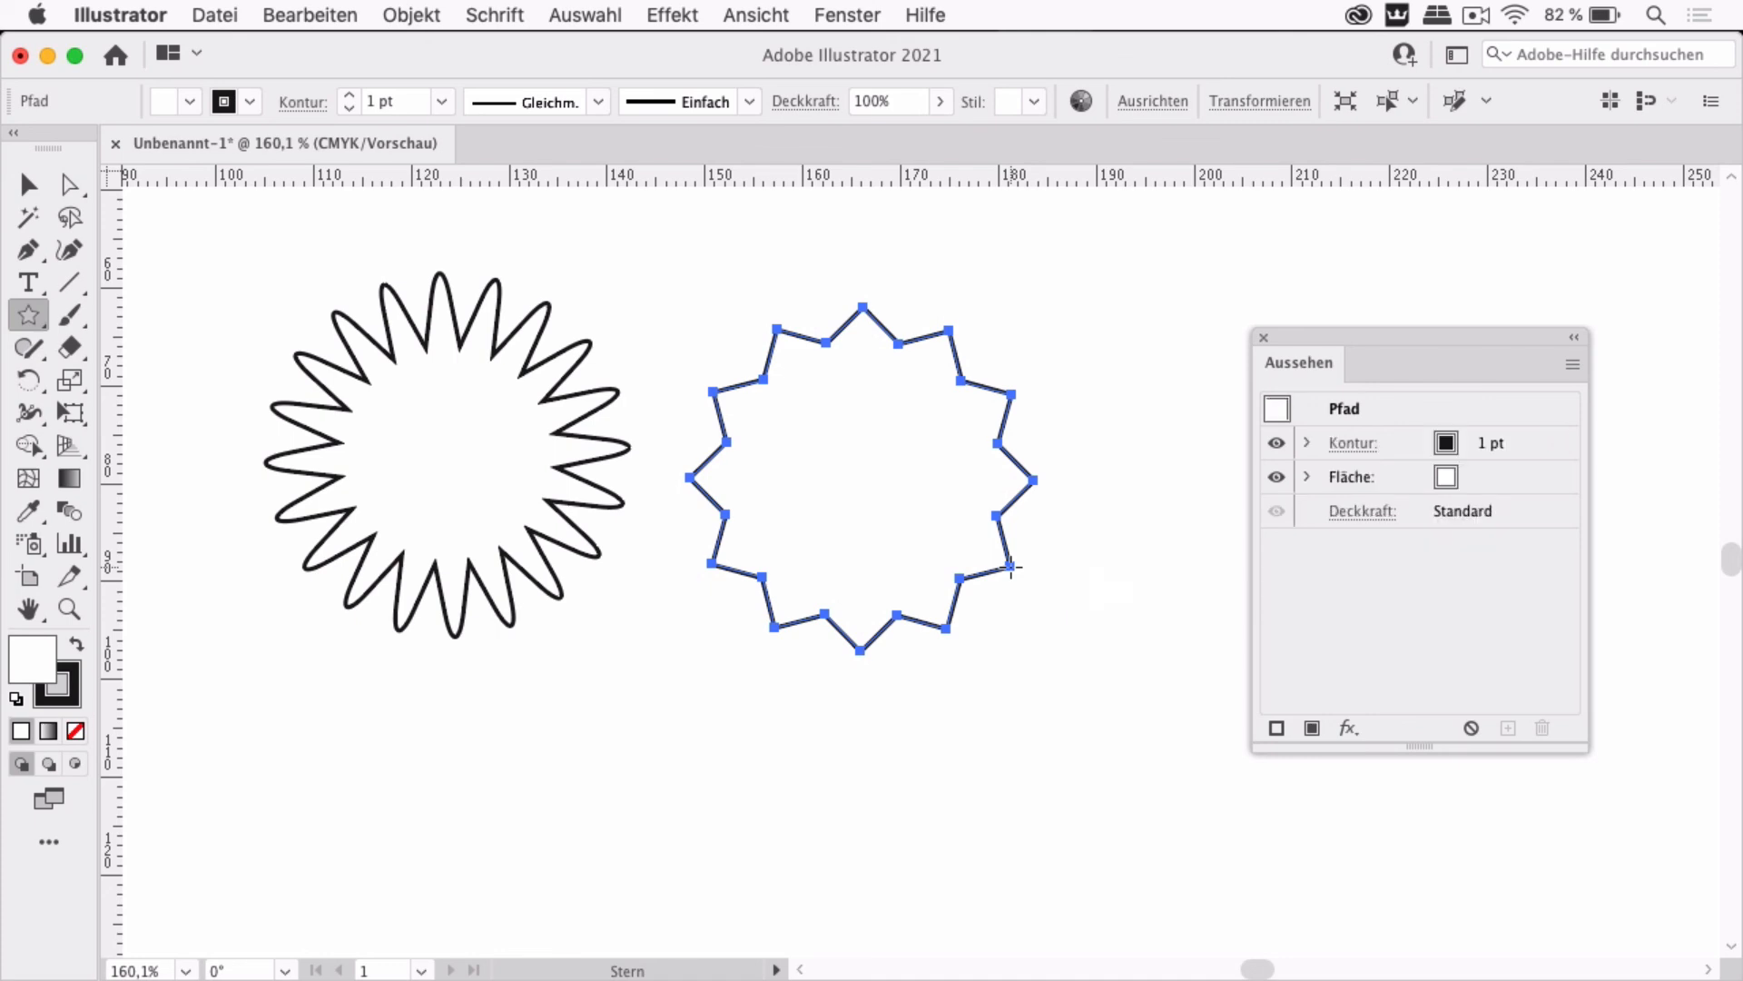